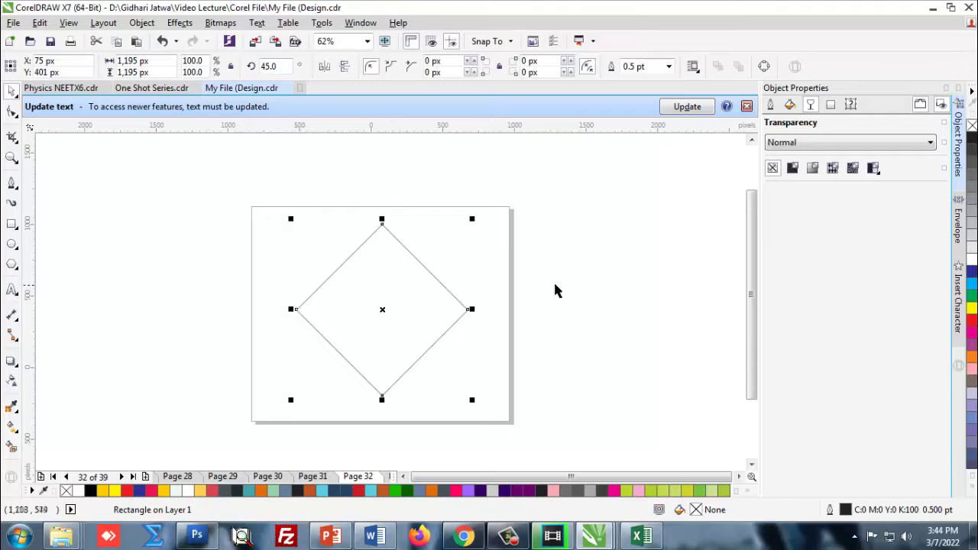
Step: Draw a straight vertical 2-point line from the diamond's upper corner to its lower corner
click(12, 183)
click(53, 196)
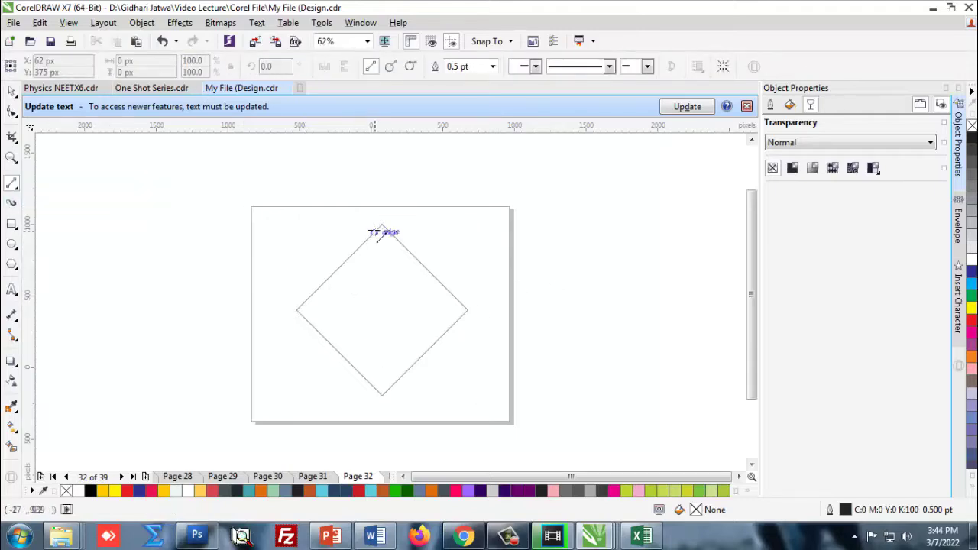
drag(382, 226, 383, 395)
click(11, 91)
click(135, 301)
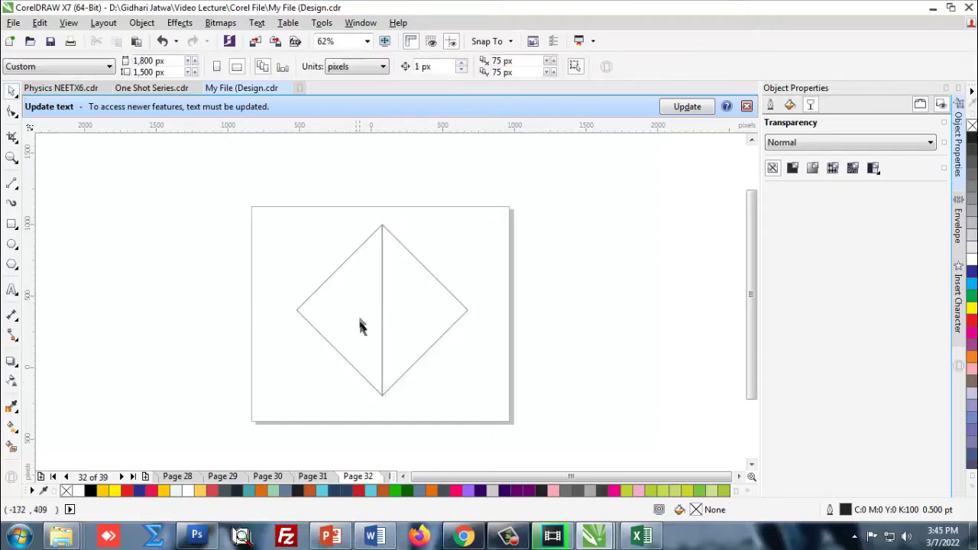
Step: Duplicate the diamond's vertical line in place and rotate the copy to 90 degrees as the horizontal diagonal
click(381, 334)
shift+click(410, 326)
click(517, 308)
click(383, 312)
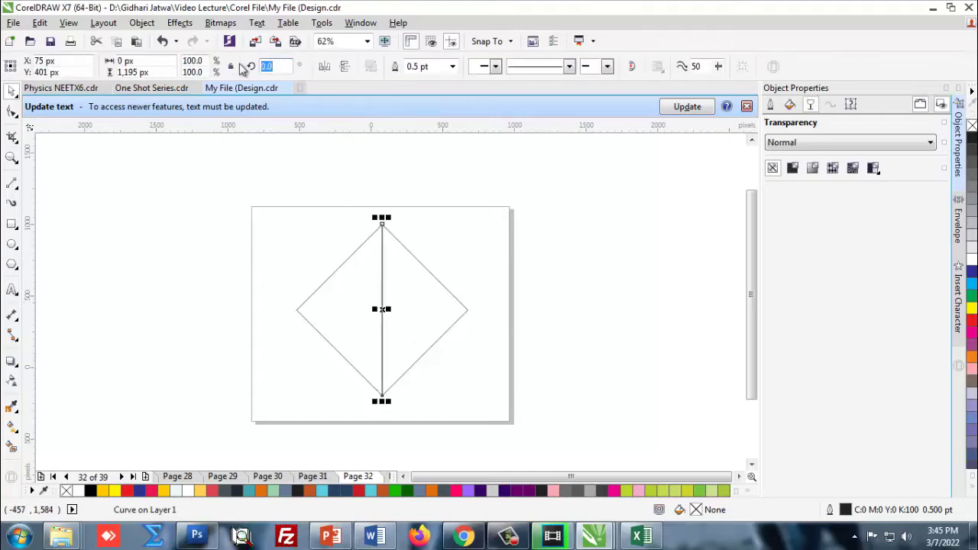
text(90.0)
key(Return)
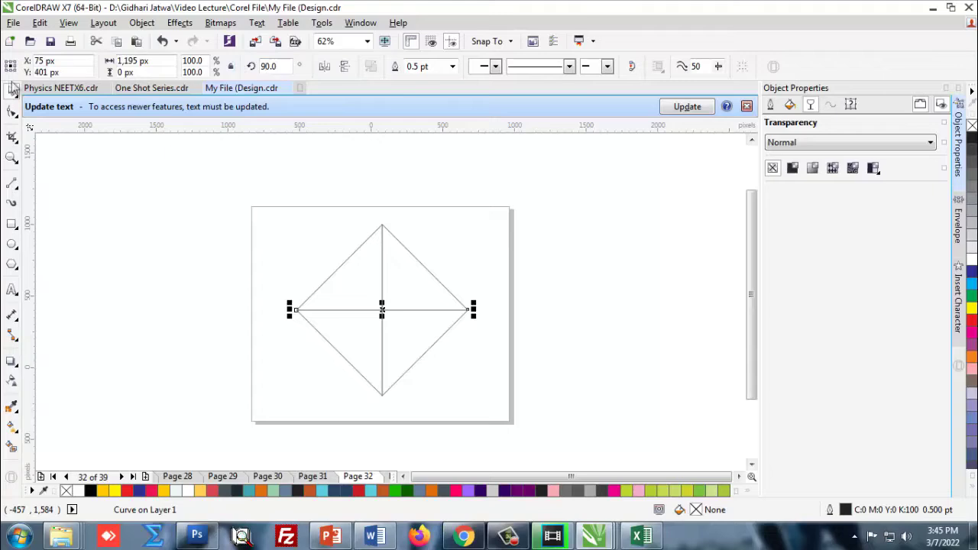
Step: Set the outline of the diamond and both diagonals to 2.0 pt black
drag(256, 209, 509, 421)
click(599, 67)
click(555, 148)
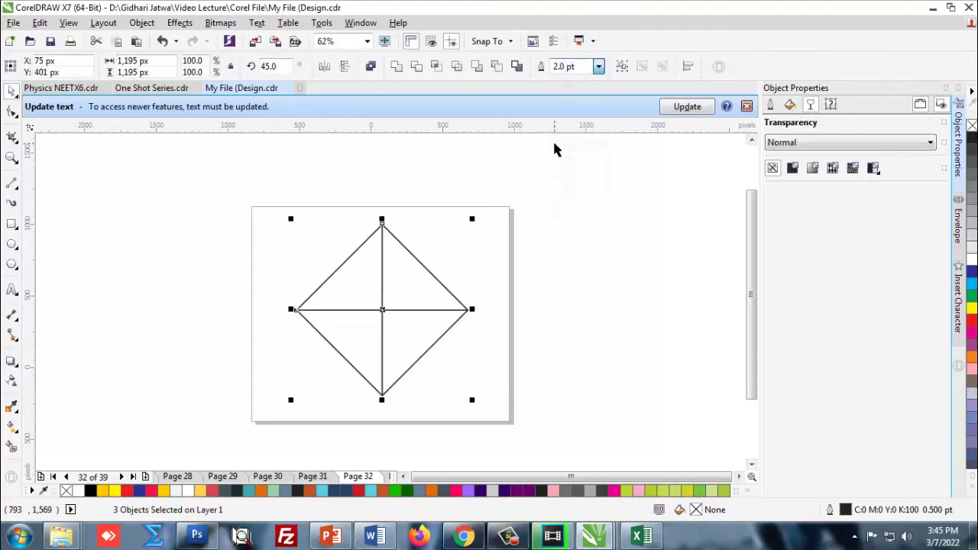
click(303, 218)
drag(254, 197, 509, 420)
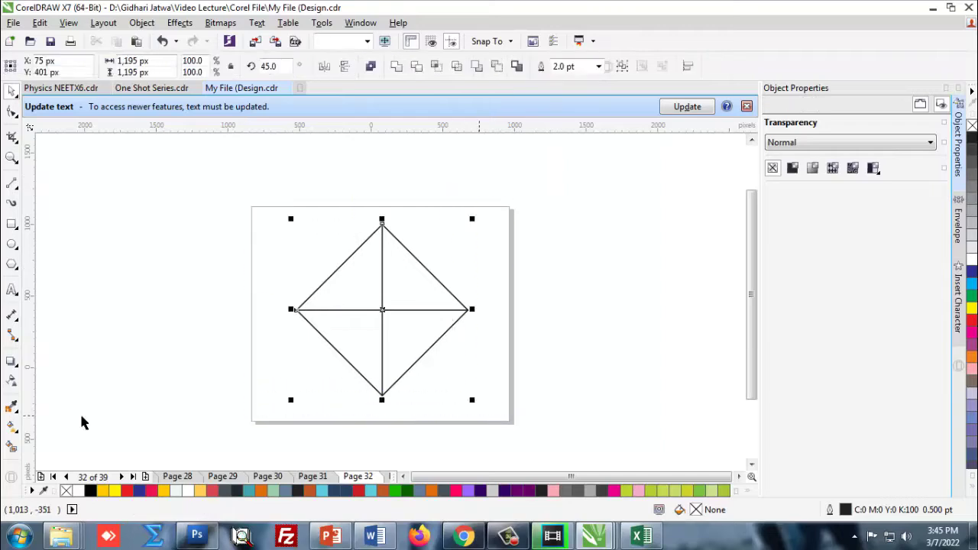
right_click(91, 491)
Step: Bend the horizontal diagonal upward into an arc that keeps its ends on the diamond's side corners
click(386, 317)
scroll(385, 304, up, 1)
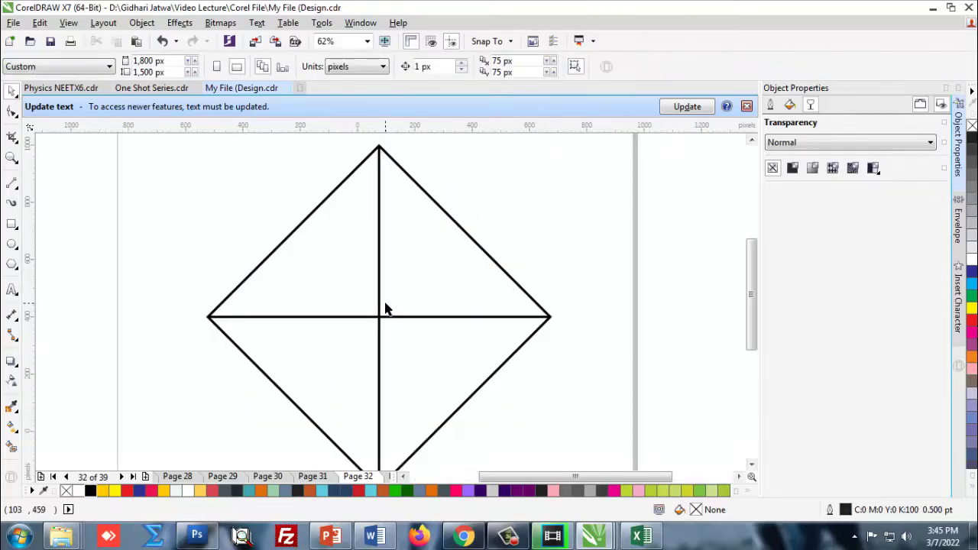
double_click(399, 320)
scroll(382, 323, up, 2)
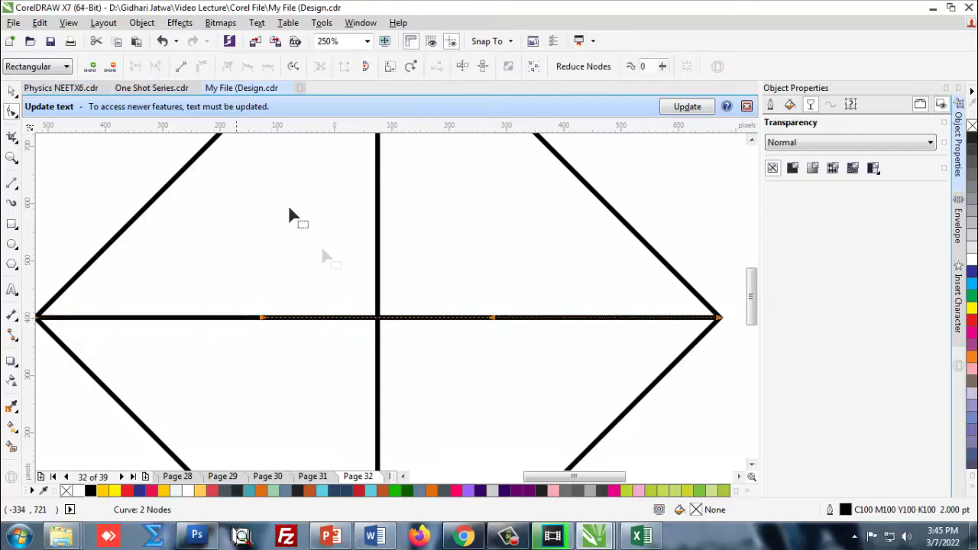
scroll(380, 315, down, 2)
drag(380, 297, 385, 258)
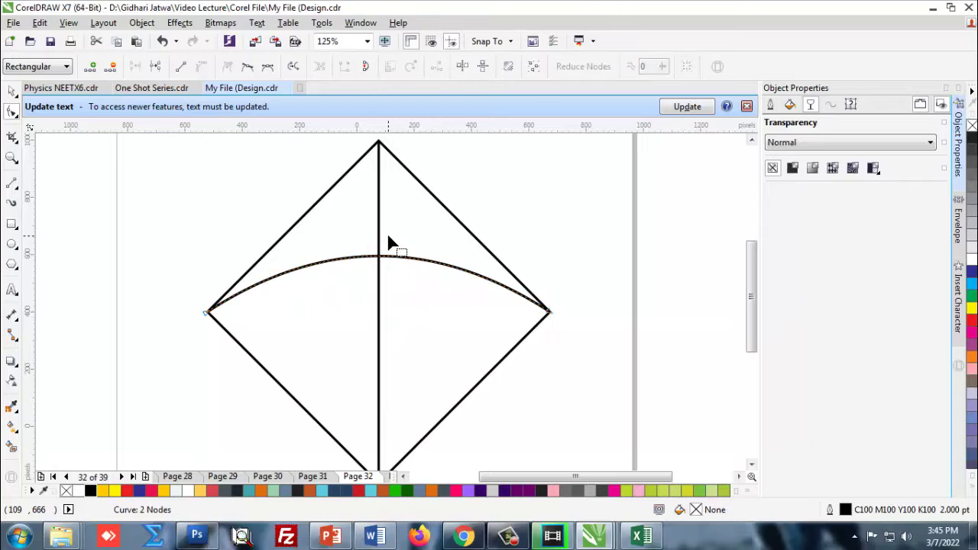
scroll(376, 245, down, 1)
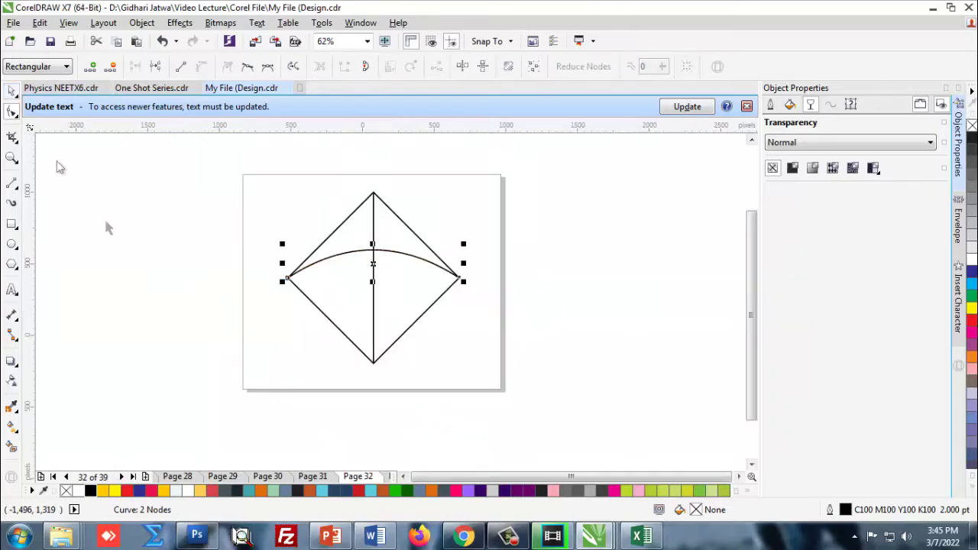
Step: Select the diamond with its inner lines and slightly narrow the whole kite in width
click(12, 90)
drag(260, 187, 518, 384)
click(388, 257)
drag(468, 190, 420, 174)
key(ctrl+z)
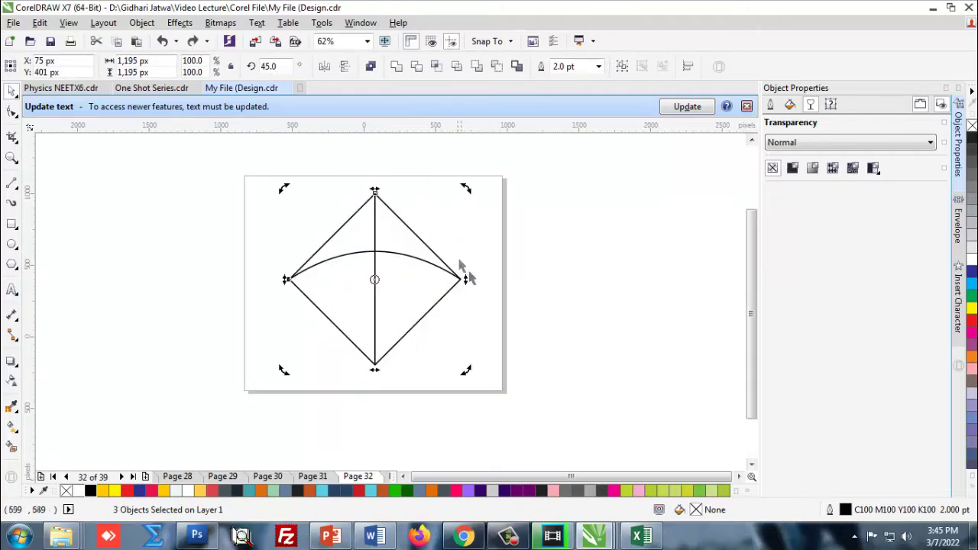
click(432, 260)
drag(466, 278, 454, 279)
Step: Rotate the whole kite counterclockwise so that its spine leans to the upper left
drag(276, 168, 492, 393)
click(404, 264)
drag(451, 197, 391, 168)
click(512, 288)
click(321, 253)
click(203, 274)
Step: Smart-fill the kite's two sections above the arc, colouring the left one Deep Purple and the right one magenta
click(12, 447)
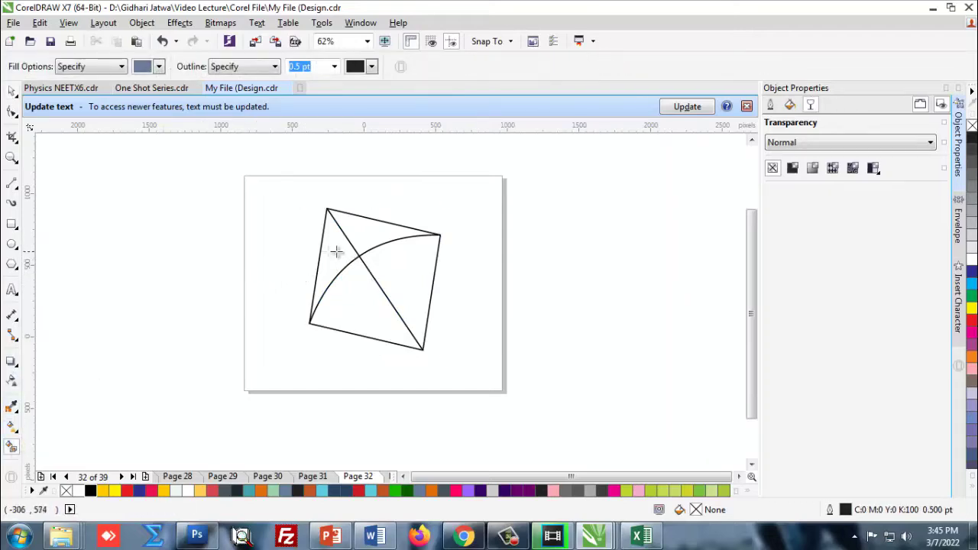
click(331, 253)
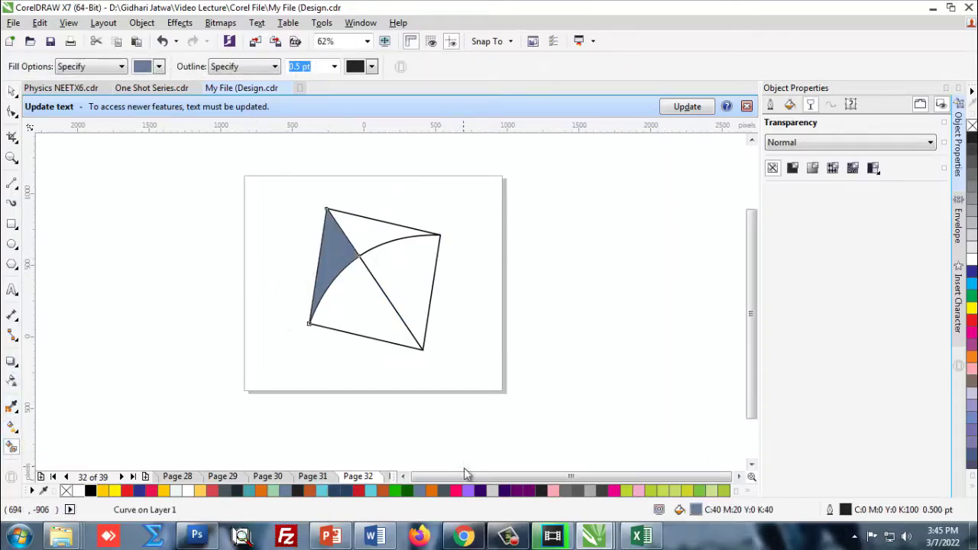
click(479, 491)
click(367, 230)
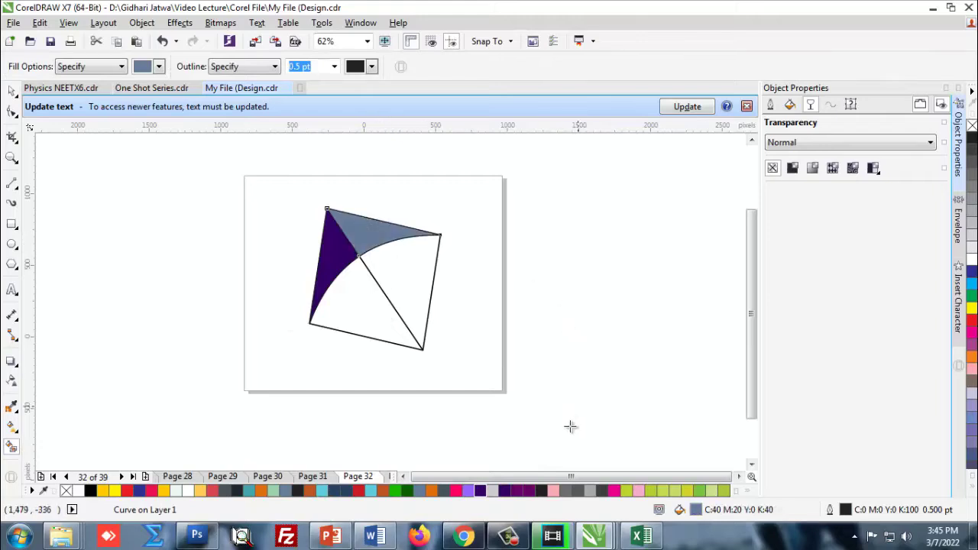
click(615, 492)
Step: Smart-fill the kite's two sections below the arc, colouring the left one blue and the right one Plum
click(372, 320)
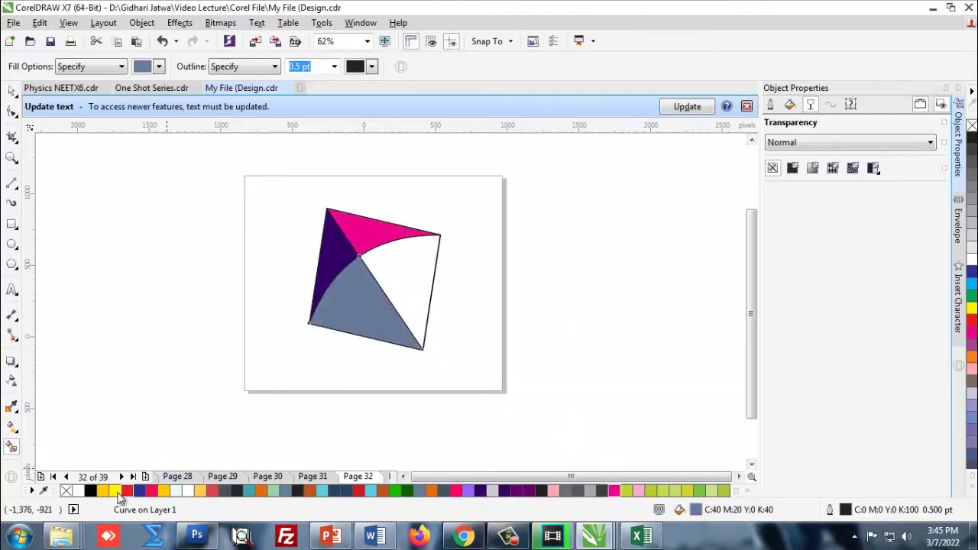
click(139, 492)
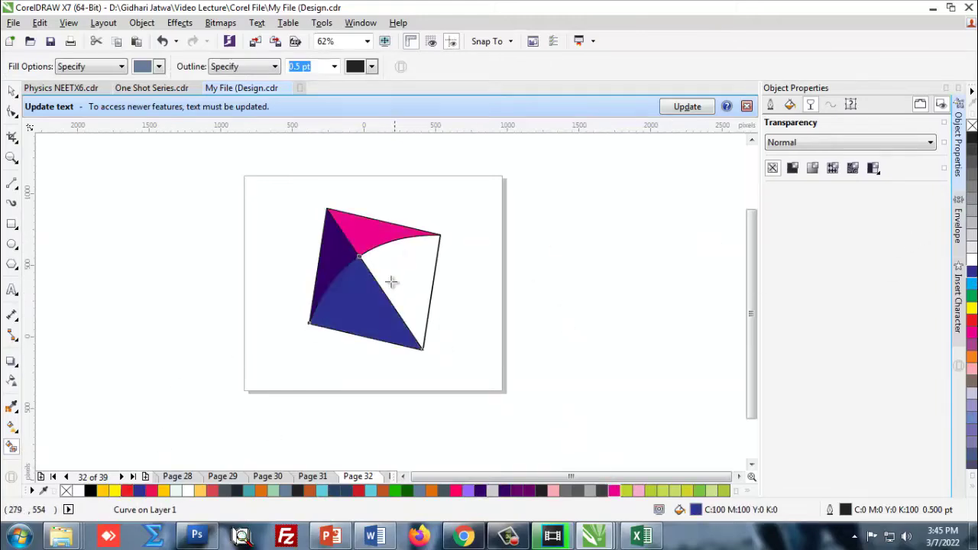
click(403, 275)
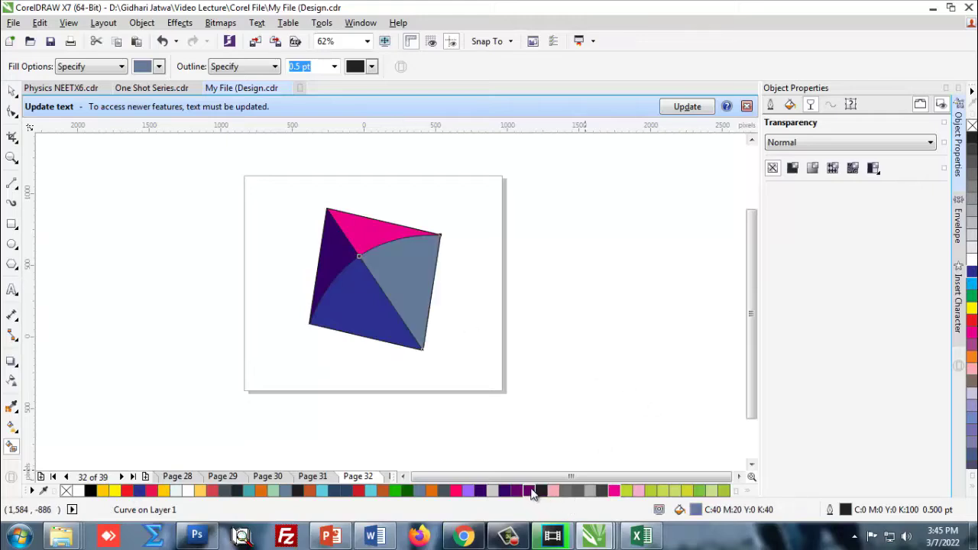
click(533, 492)
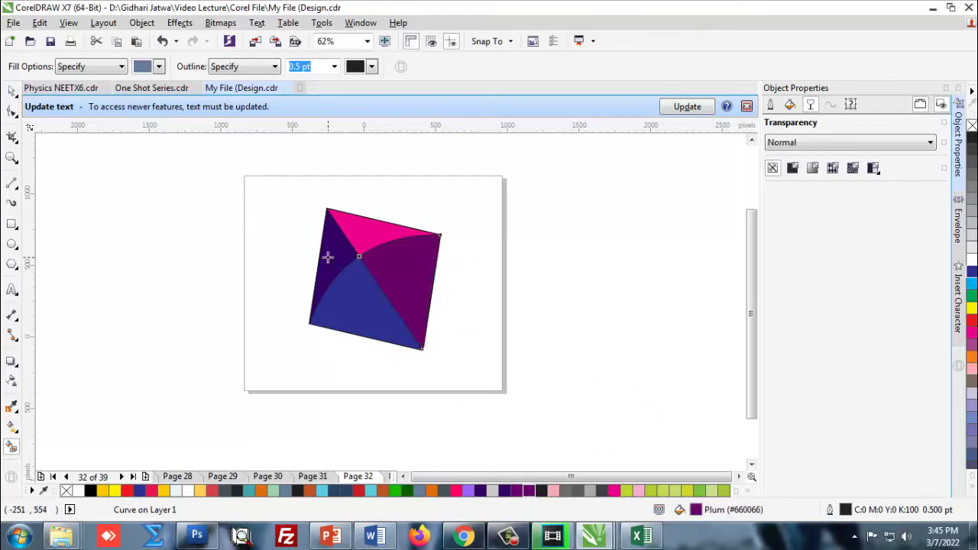
Step: Recolour the kite's narrow left section above the arc to red
click(12, 91)
click(175, 388)
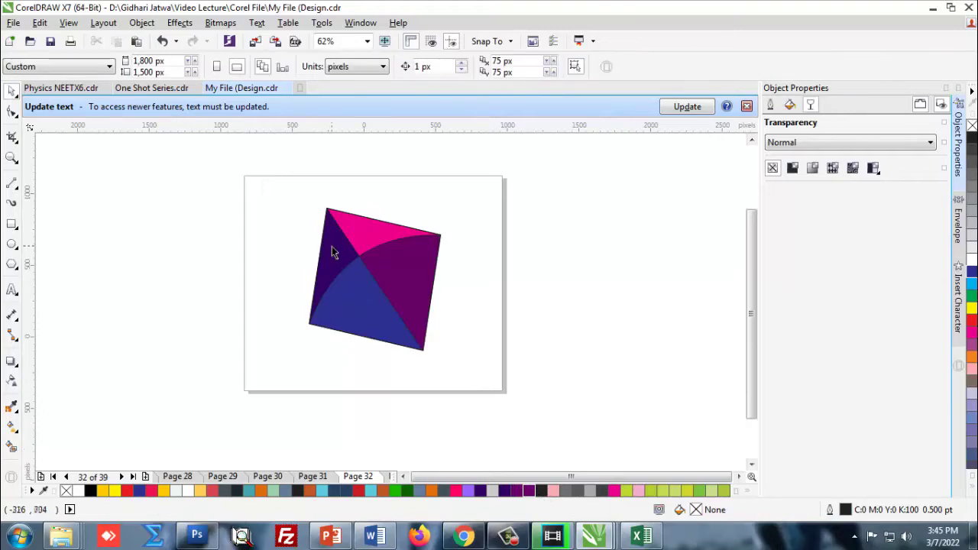
click(332, 248)
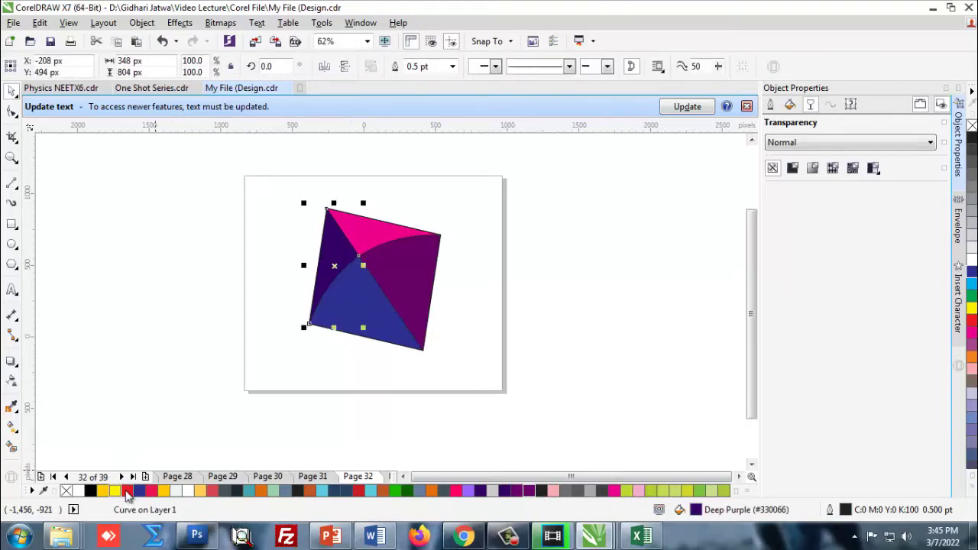
click(127, 491)
click(104, 302)
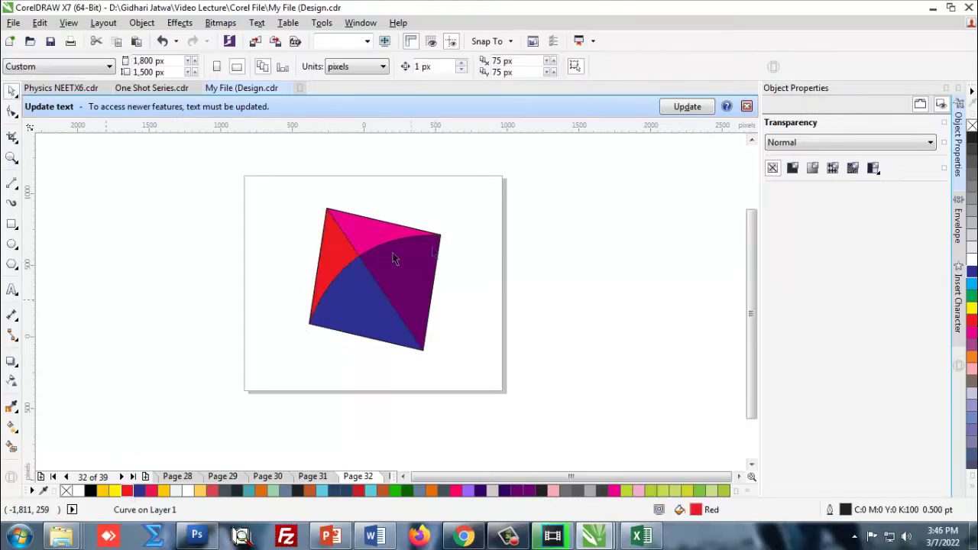
Step: Select all parts of the kite and set their outline width to 1.5 pt
scroll(429, 253, up, 1)
scroll(384, 267, down, 1)
scroll(366, 271, up, 3)
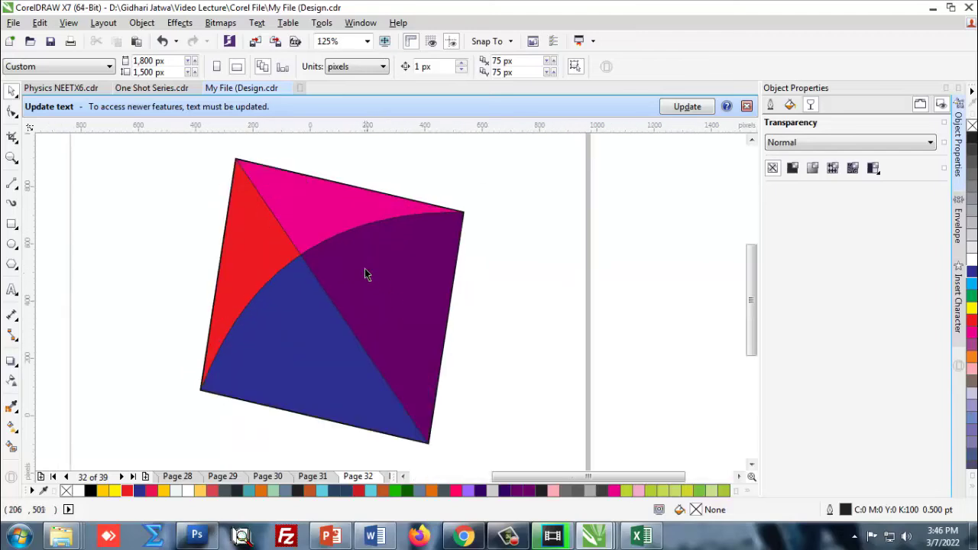
scroll(362, 272, down, 3)
drag(233, 199, 419, 413)
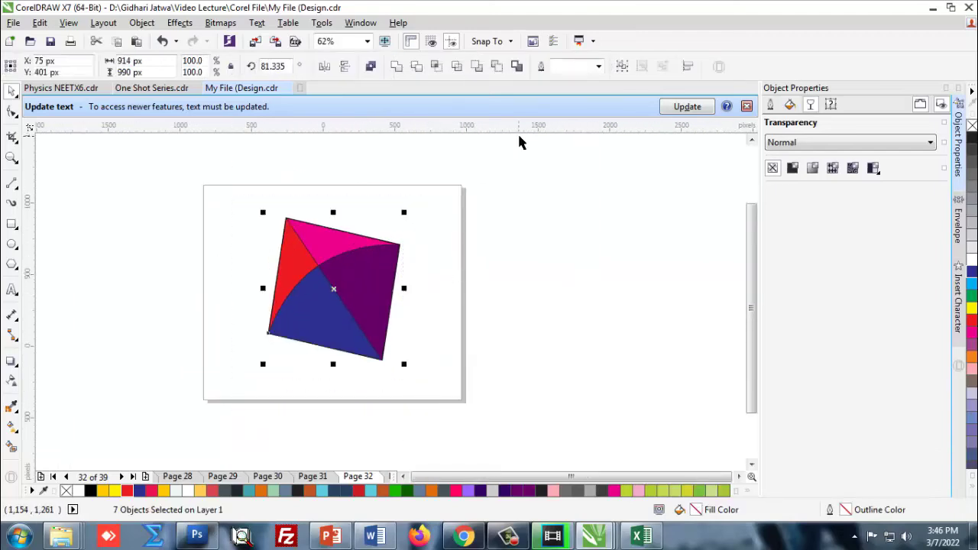
click(599, 67)
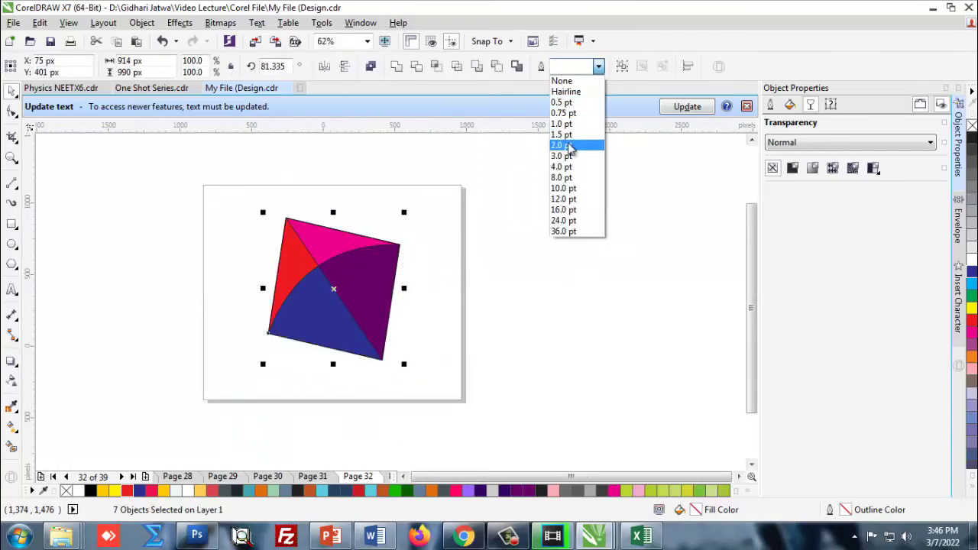
click(567, 137)
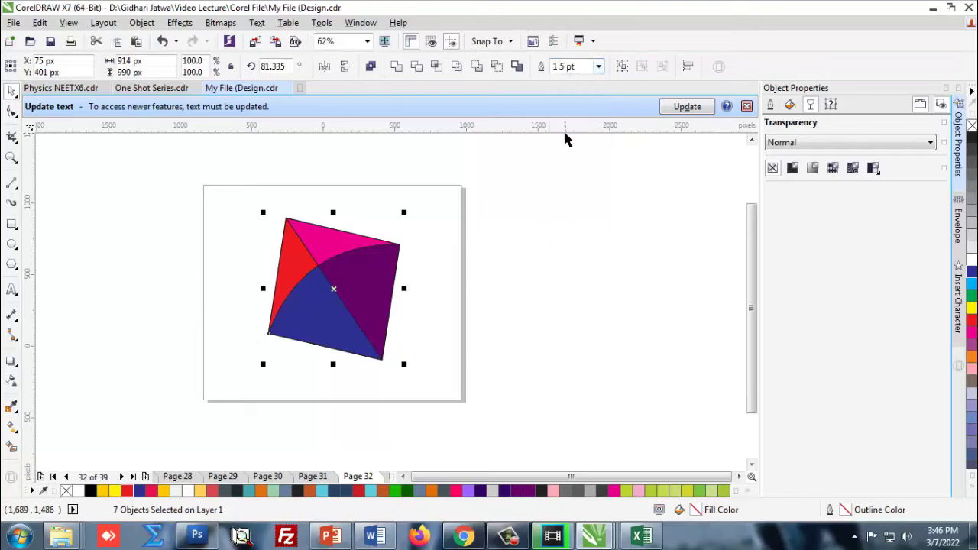
Step: Change the outline colour of all the kite's parts to yellow
click(444, 294)
drag(244, 204, 440, 366)
right_click(113, 491)
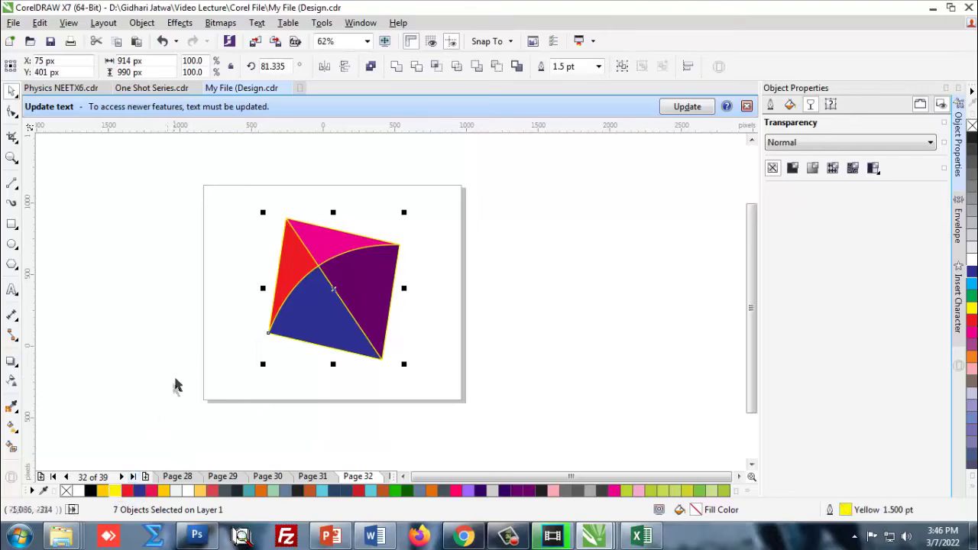
click(176, 388)
Step: Change the outline of the kite's plum section to white
scroll(382, 259, up, 1)
click(376, 271)
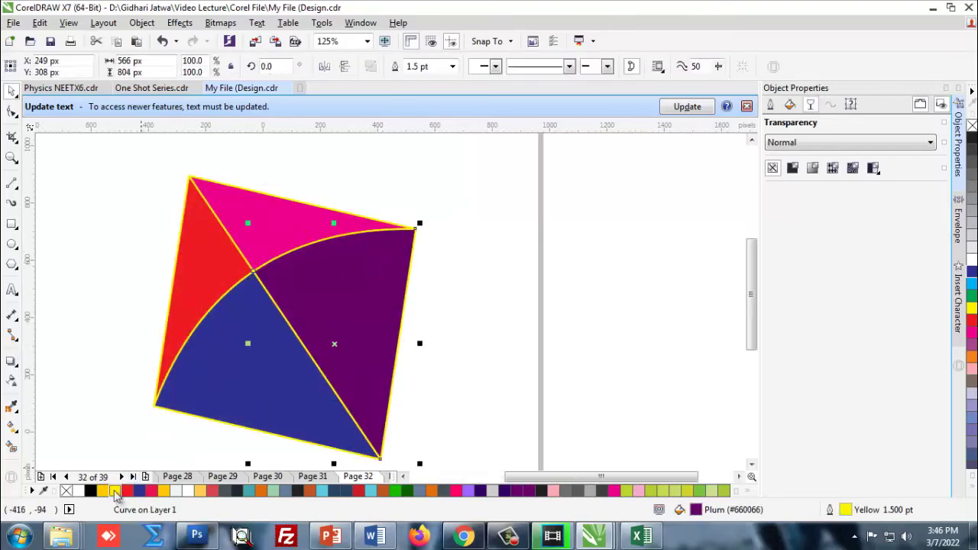
right_click(187, 490)
scroll(347, 264, down, 2)
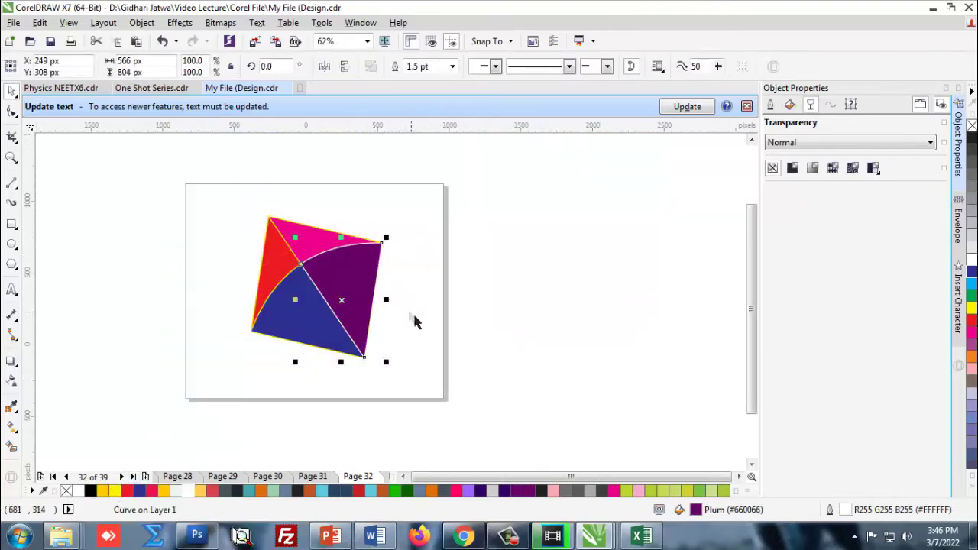
click(412, 321)
Step: Change the outline of the kite's blue section to white
click(303, 319)
scroll(303, 319, up, 2)
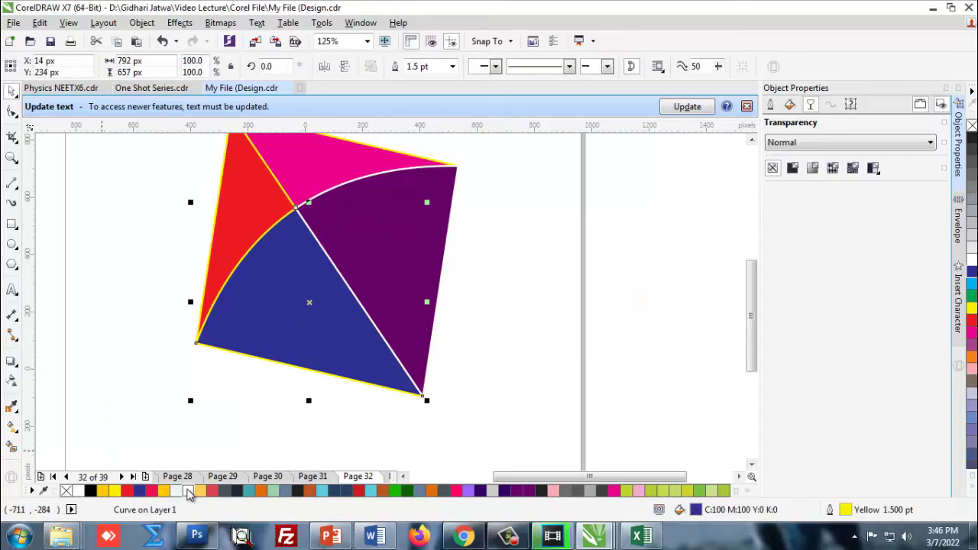
right_click(187, 491)
scroll(250, 305, down, 1)
click(393, 312)
scroll(296, 252, down, 1)
scroll(296, 288, up, 1)
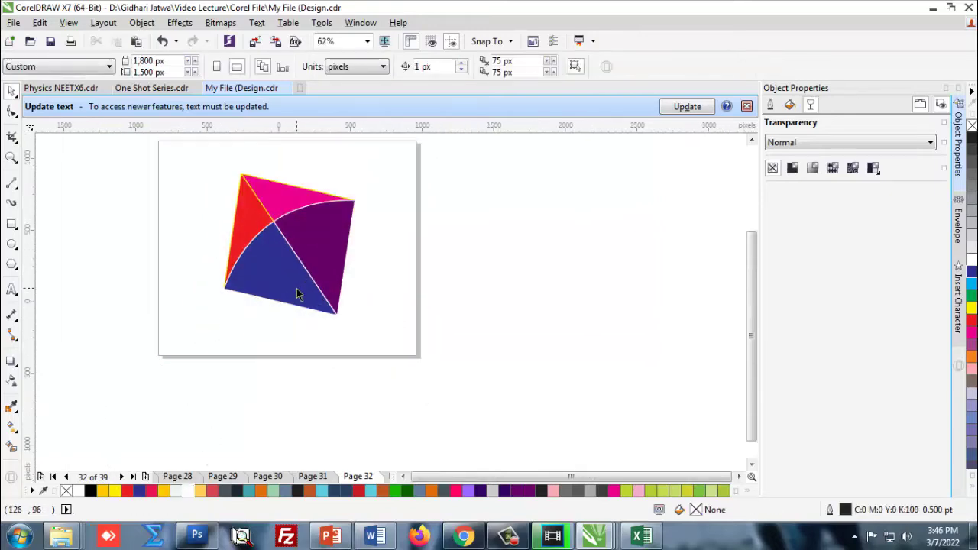
scroll(277, 253, up, 2)
scroll(280, 269, down, 2)
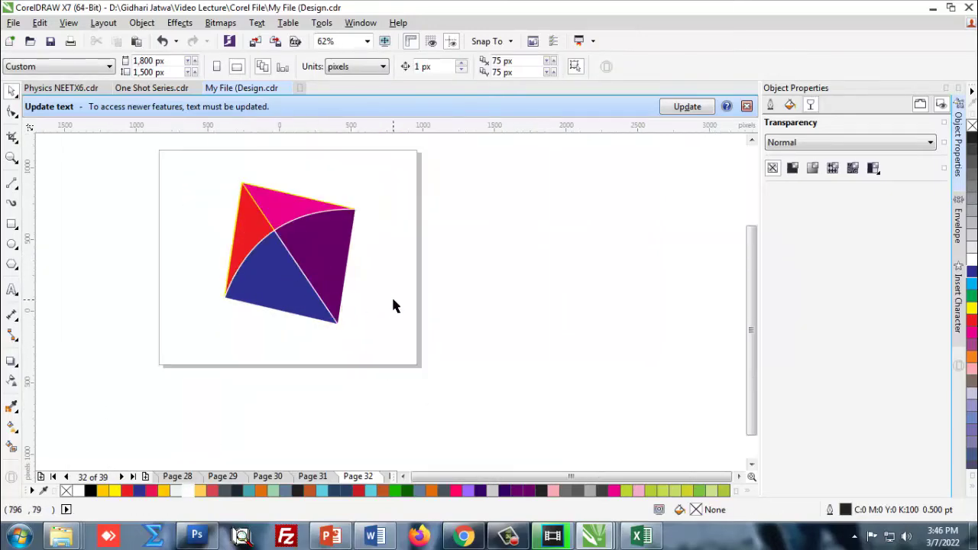
Step: Move the whole kite up and to the left on the page, centring it at about X 0 px, Y 501 px
drag(200, 165, 385, 344)
scroll(297, 211, up, 4)
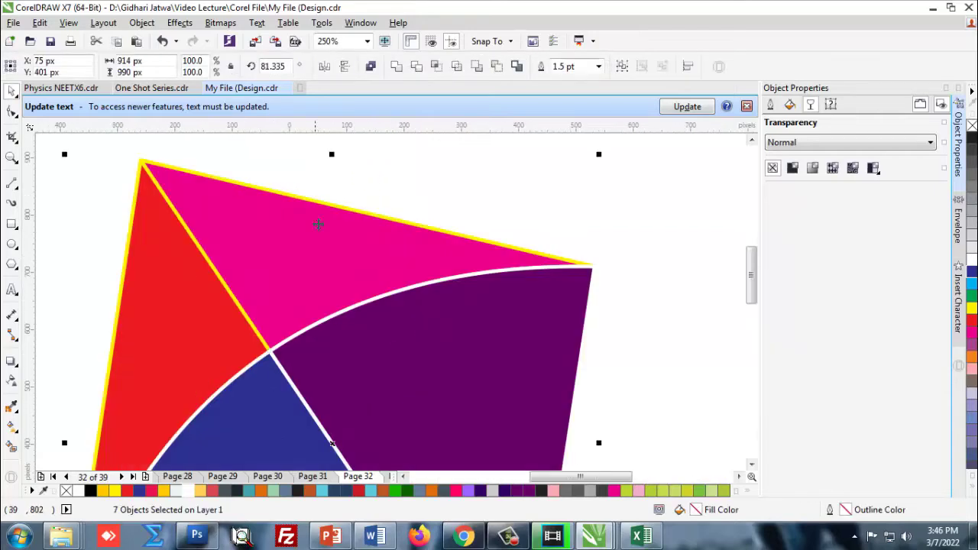
scroll(323, 211, down, 1)
drag(310, 234, 288, 205)
scroll(314, 172, down, 1)
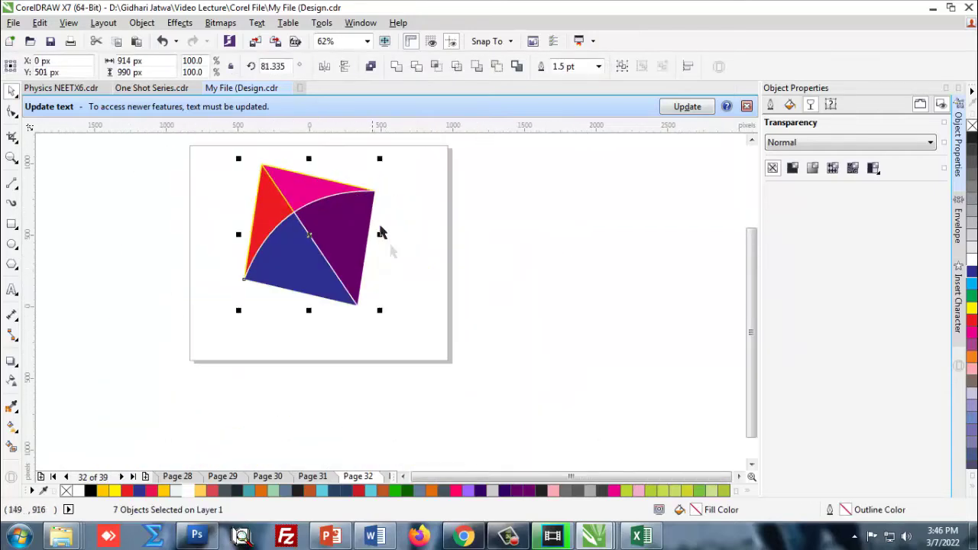
click(375, 314)
scroll(342, 286, down, 1)
scroll(341, 286, up, 1)
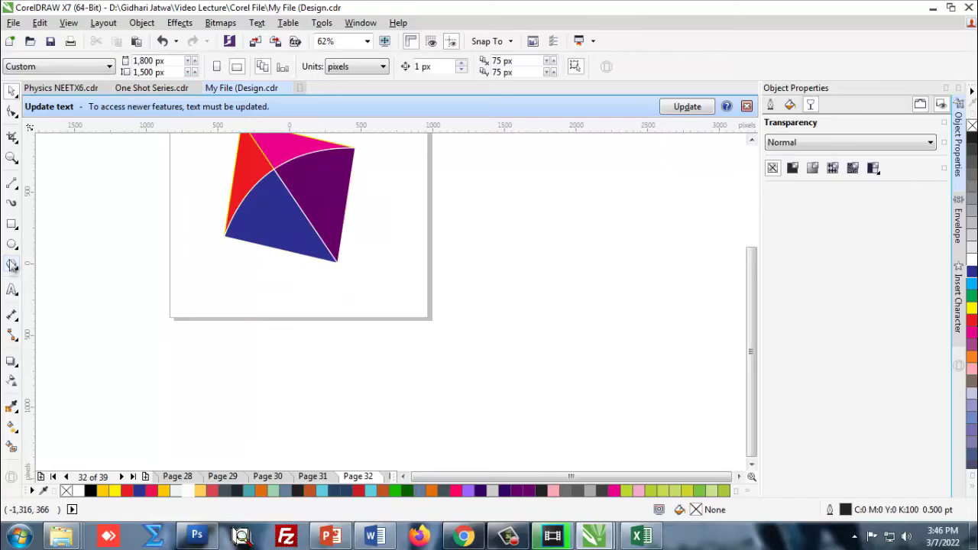
Step: Draw a wavy B-Spline tail hanging from the kite's lowest corner, about 226 px wide and 464 px high
click(17, 187)
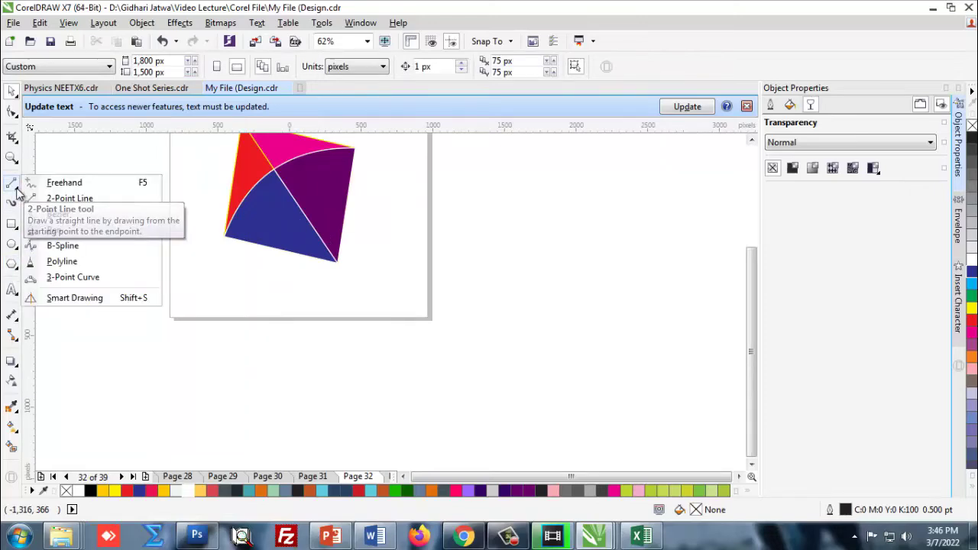
click(32, 251)
scroll(327, 274, up, 2)
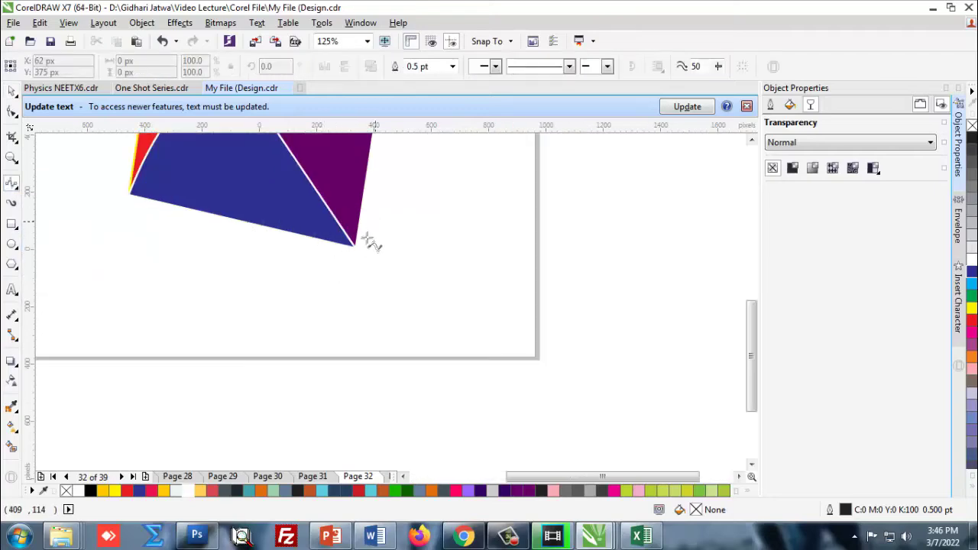
click(354, 246)
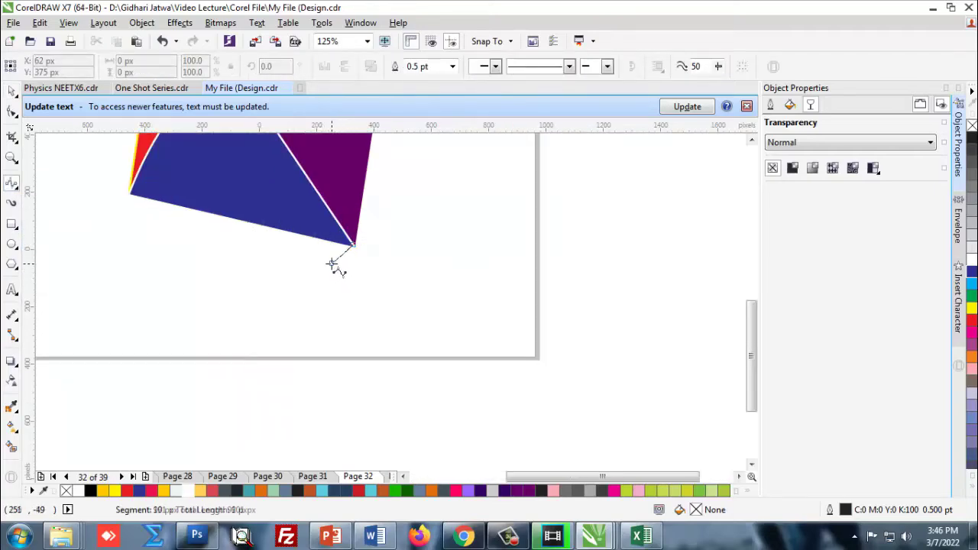
click(332, 263)
click(322, 289)
click(346, 301)
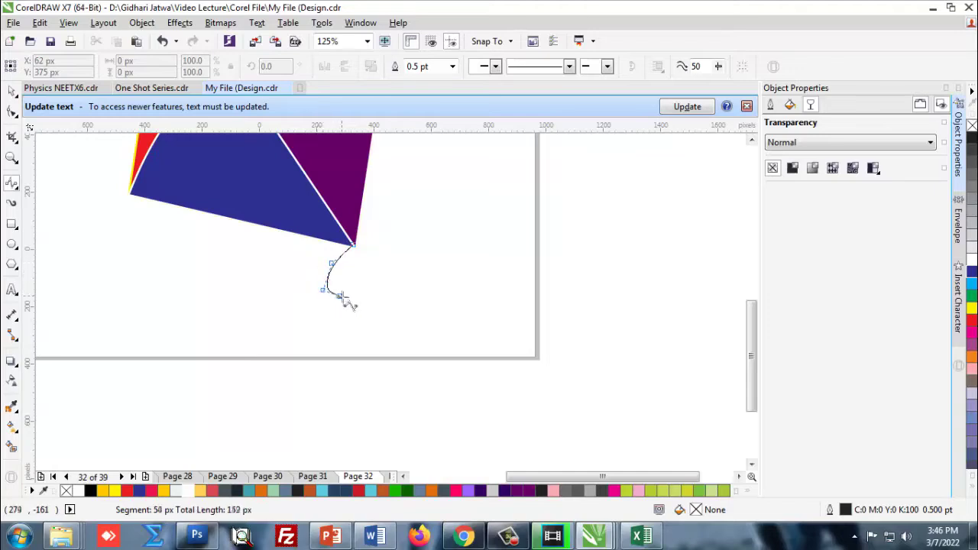
click(384, 309)
click(394, 329)
click(385, 356)
click(368, 372)
double_click(365, 379)
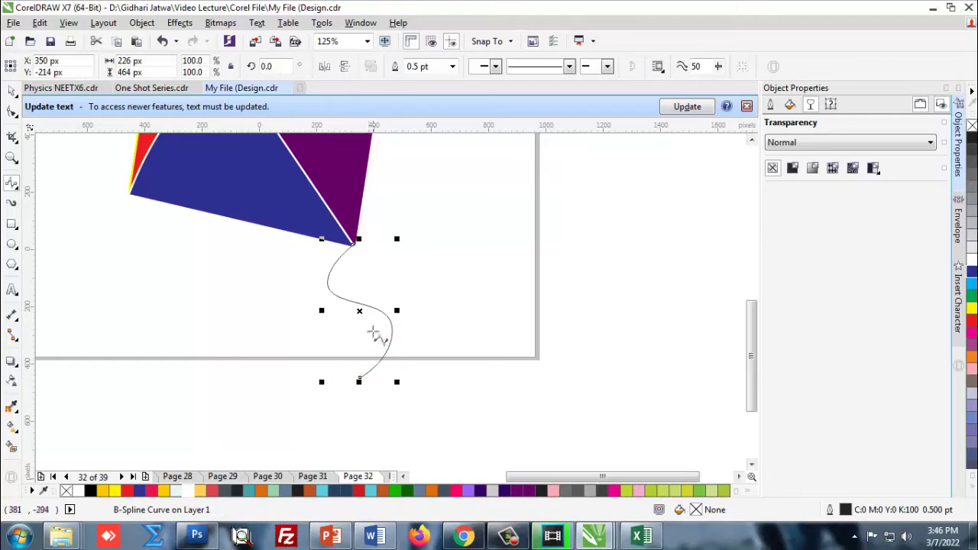
Step: Set the wavy tail's outline width to 3 pt
click(452, 66)
click(416, 156)
click(439, 277)
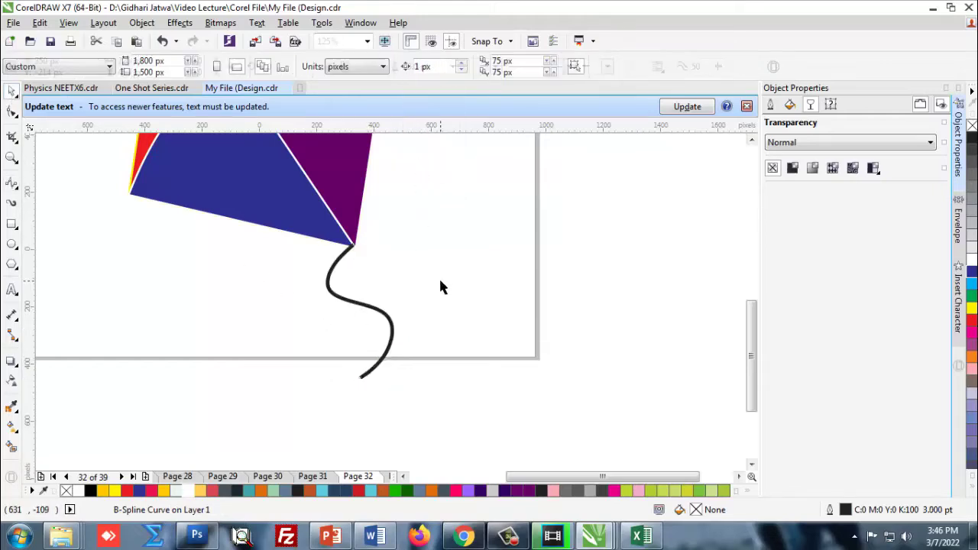
scroll(375, 269, down, 2)
scroll(375, 269, up, 2)
Step: Make both the fill and the outline of the wavy tail black
click(338, 293)
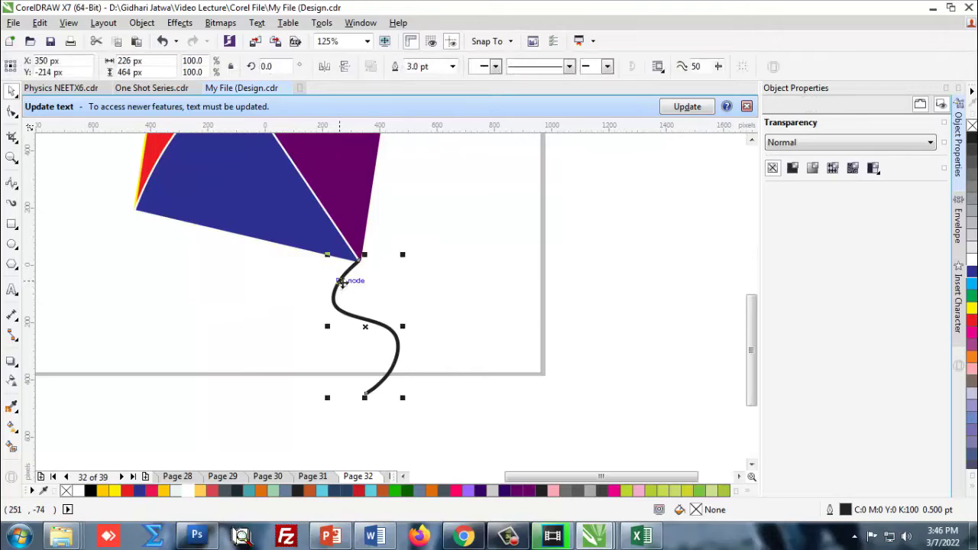
click(91, 492)
right_click(90, 491)
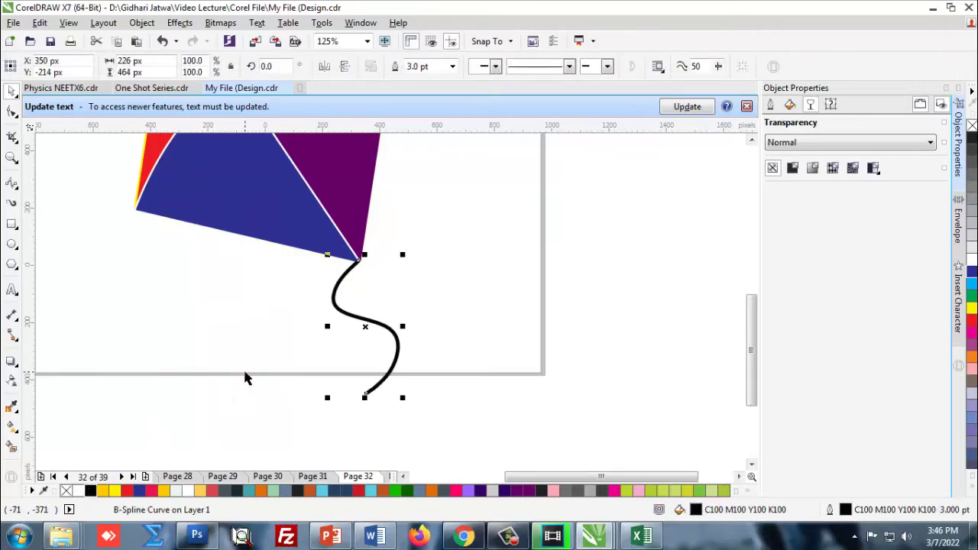
click(243, 367)
scroll(243, 367, down, 1)
scroll(288, 334, up, 1)
Step: Create a copy of the tail rotated 66.51° about the kite's lowest corner
scroll(304, 308, up, 2)
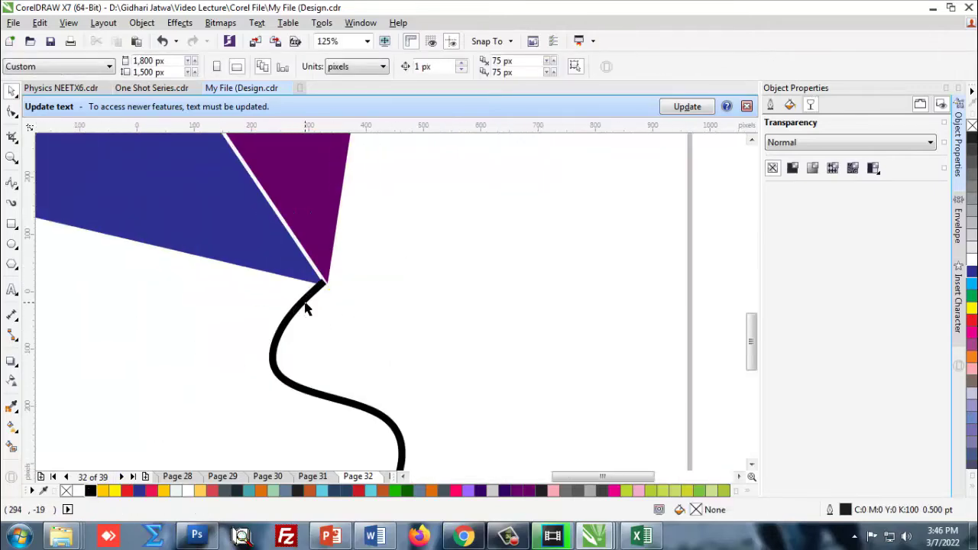
click(300, 307)
scroll(300, 294, down, 2)
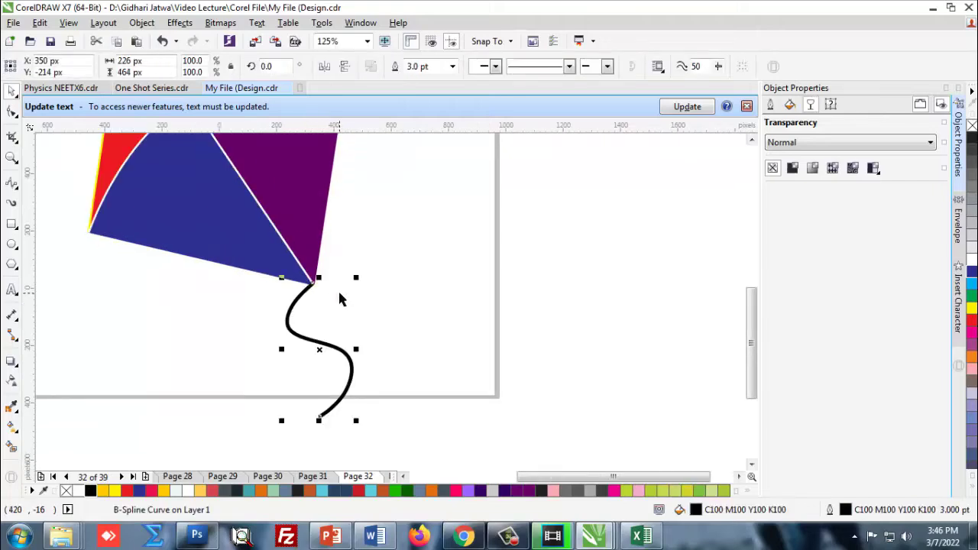
click(297, 303)
drag(321, 314, 315, 285)
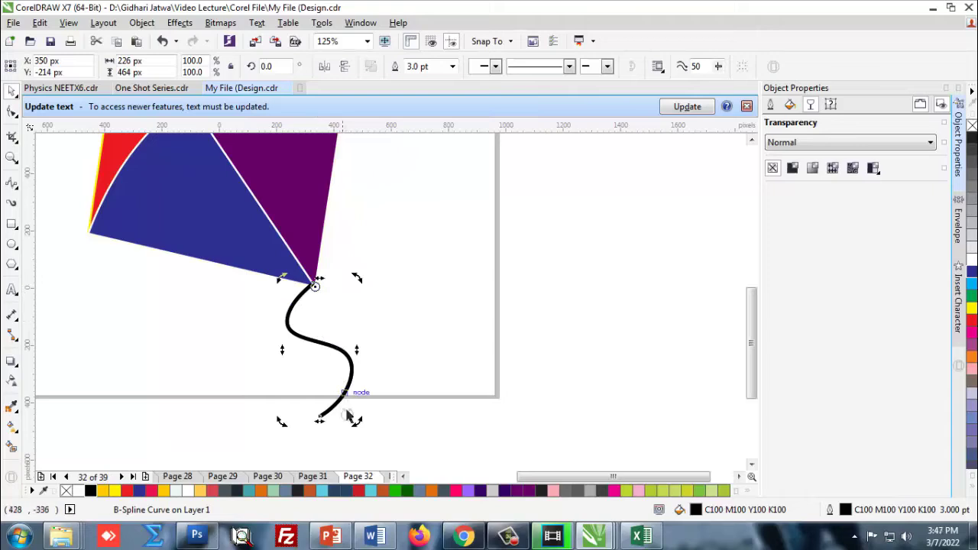
drag(356, 423, 466, 300)
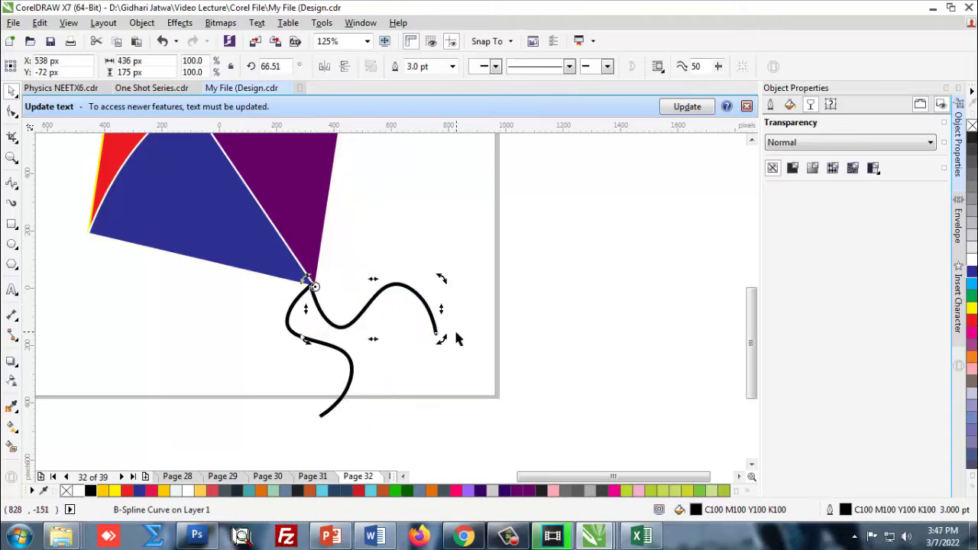
Step: Repeat the rotated copy of the tail once more and undo it
key(ctrl+r)
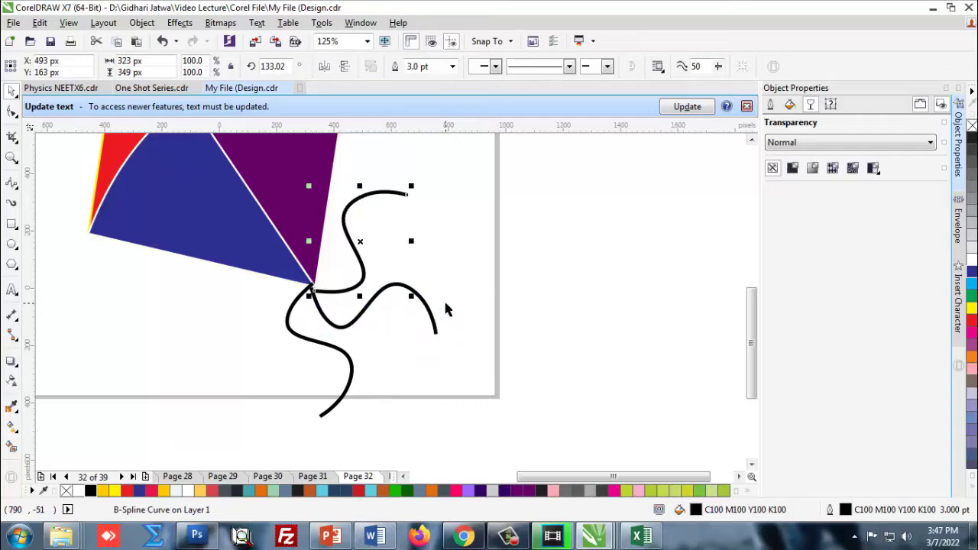
key(F3)
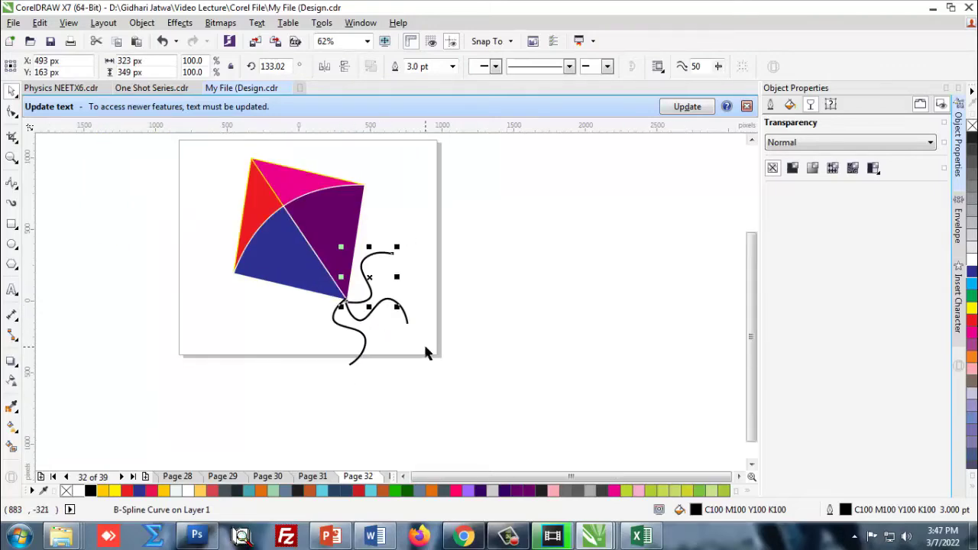
key(ctrl+z)
click(424, 364)
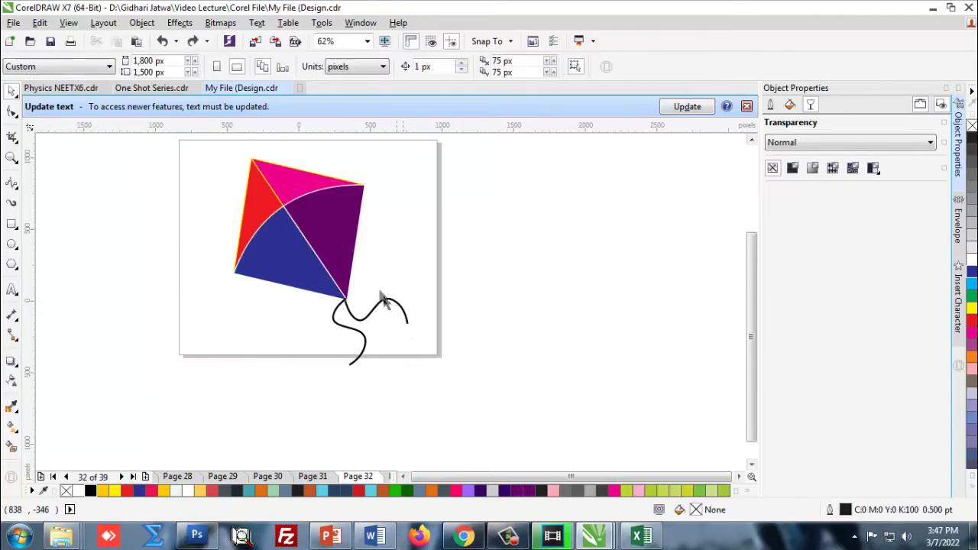
Step: Mirror the rotated tail copy vertically and horizontally
scroll(374, 289, down, 2)
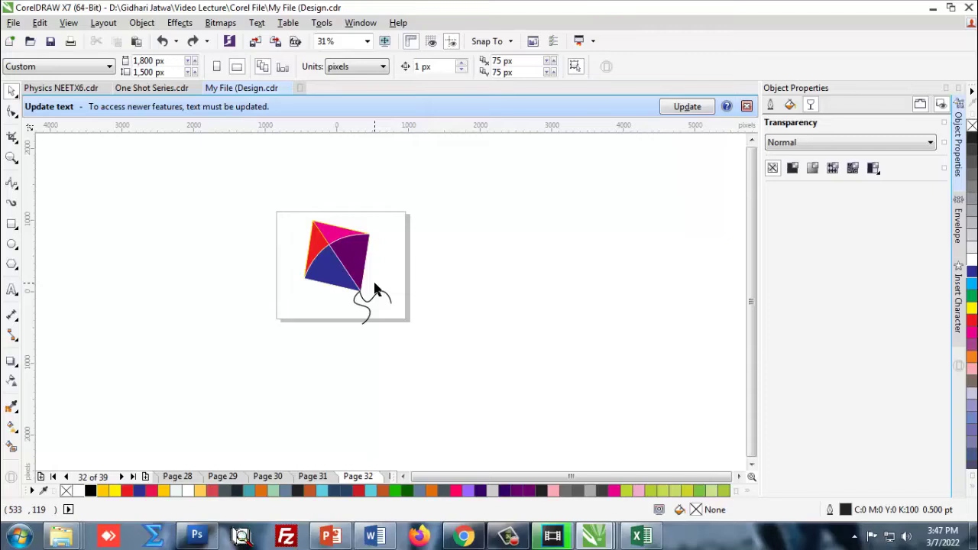
scroll(318, 299, up, 2)
scroll(403, 323, down, 2)
scroll(402, 323, up, 4)
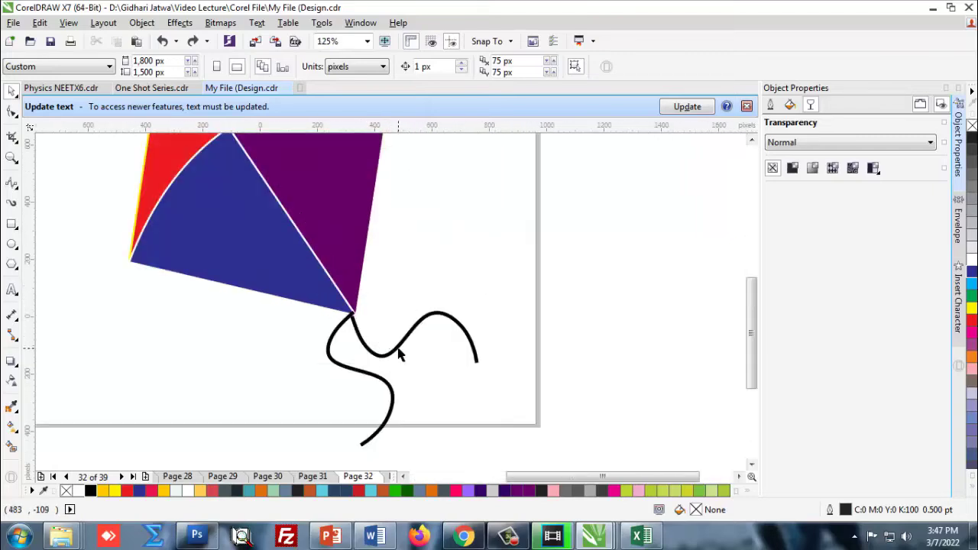
click(394, 343)
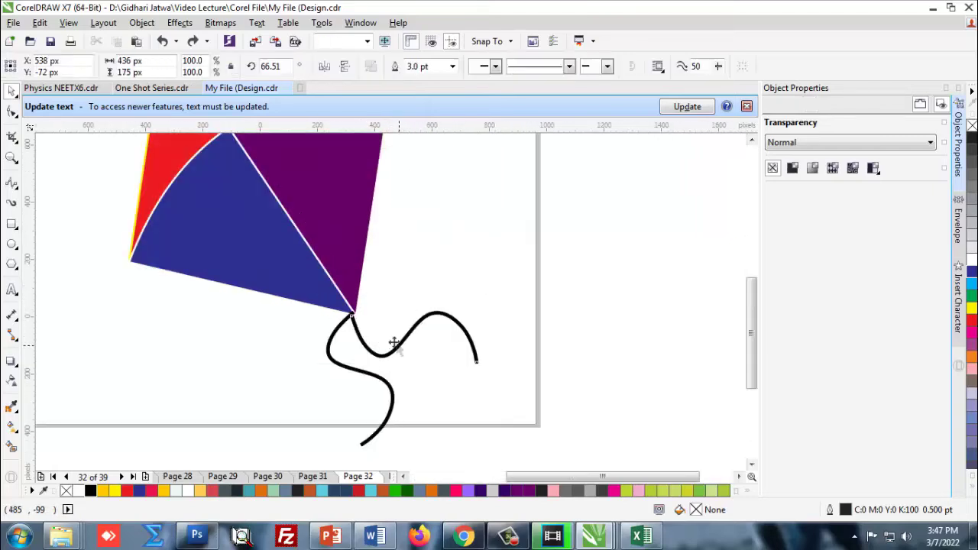
click(345, 67)
click(344, 67)
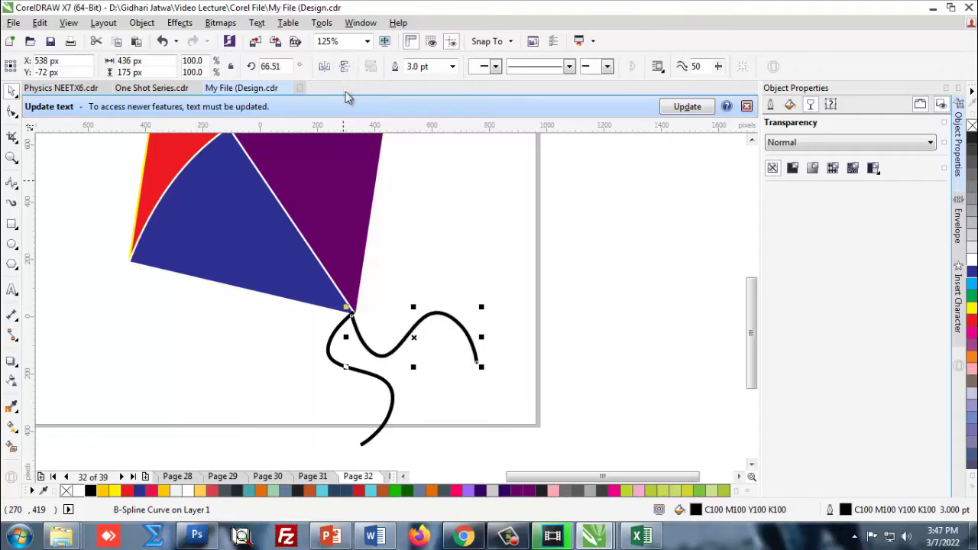
click(345, 67)
click(324, 67)
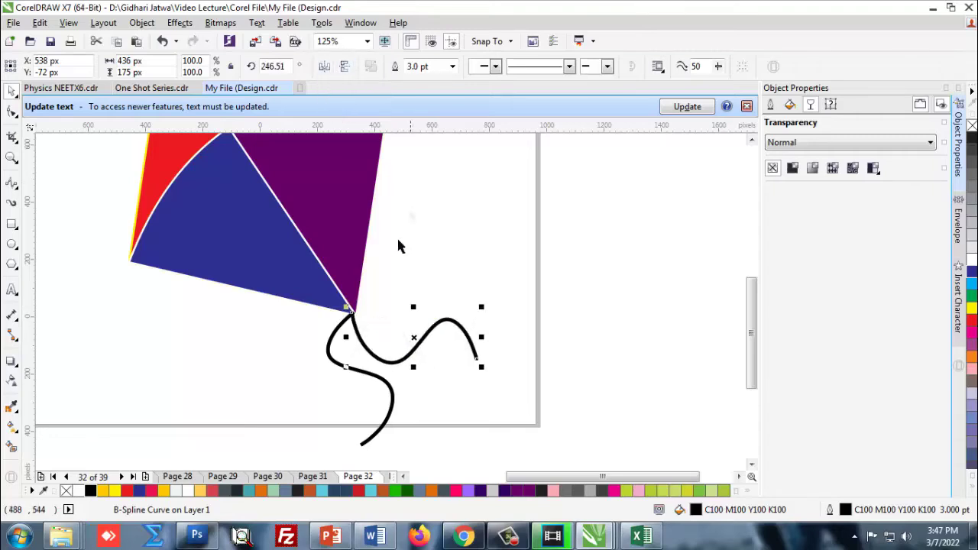
scroll(334, 300, down, 3)
scroll(343, 301, up, 1)
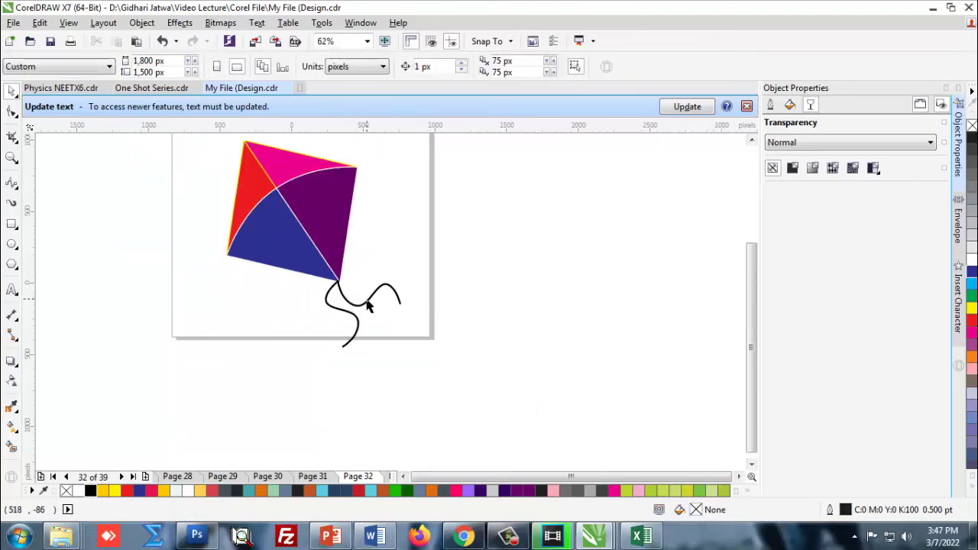
Step: Delete both wavy tails from the kite's lowest corner
key(Escape)
scroll(344, 310, up, 3)
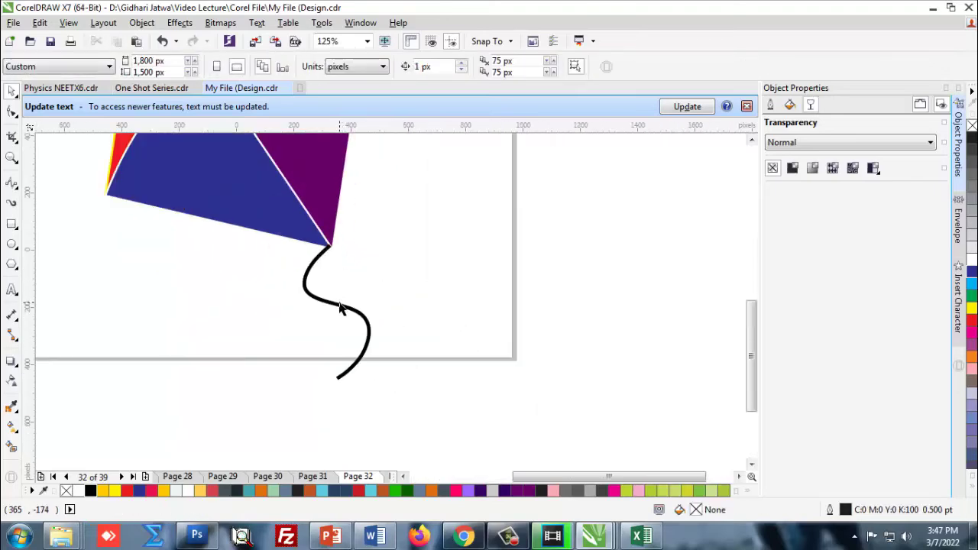
click(339, 310)
scroll(345, 291, down, 2)
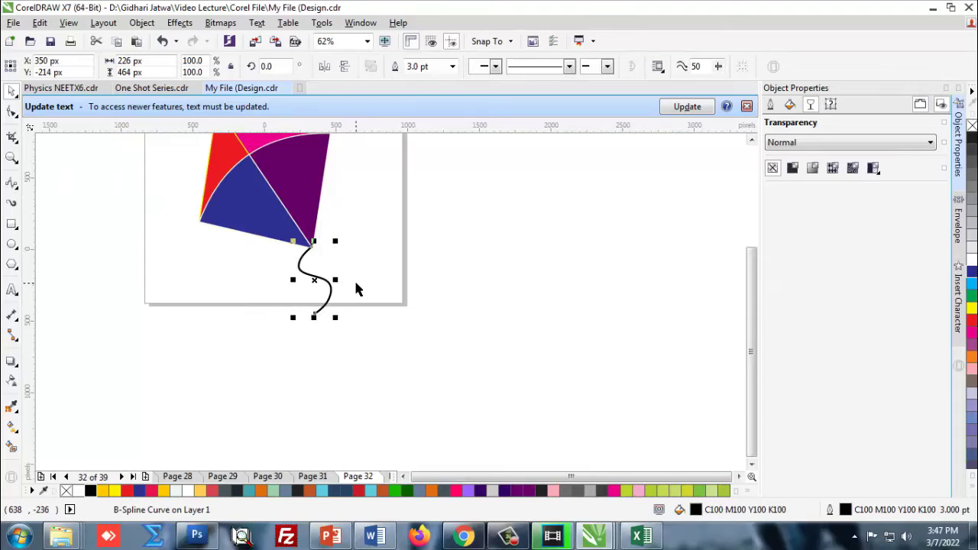
key(Delete)
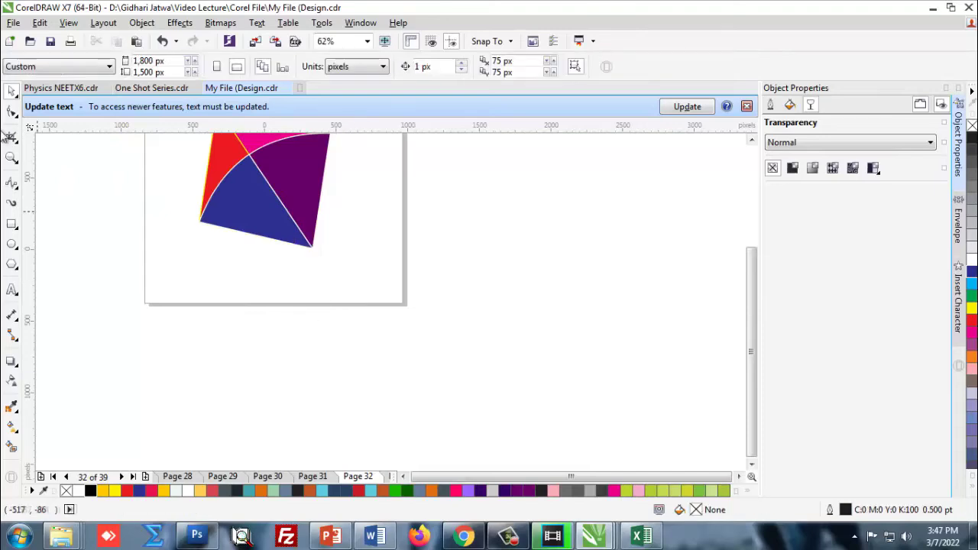
click(13, 186)
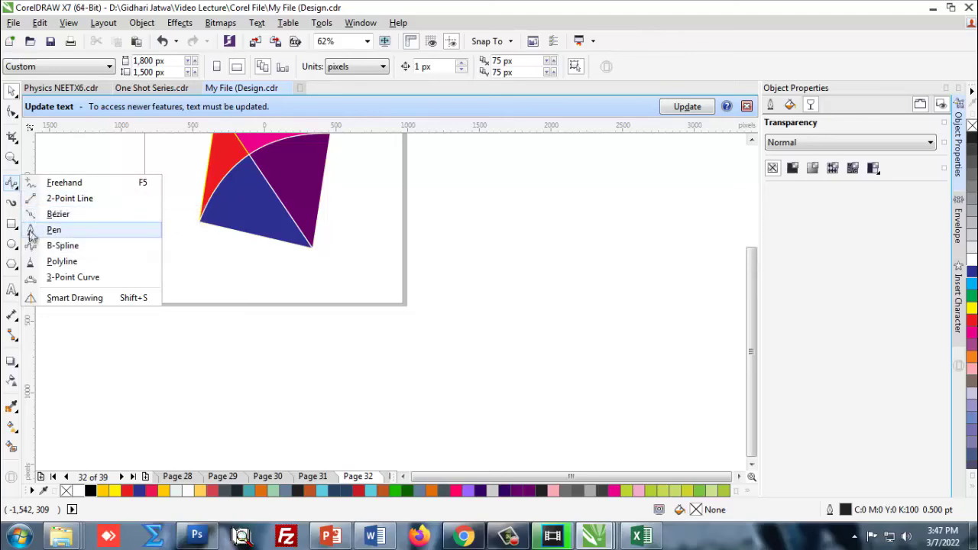
click(53, 229)
click(311, 256)
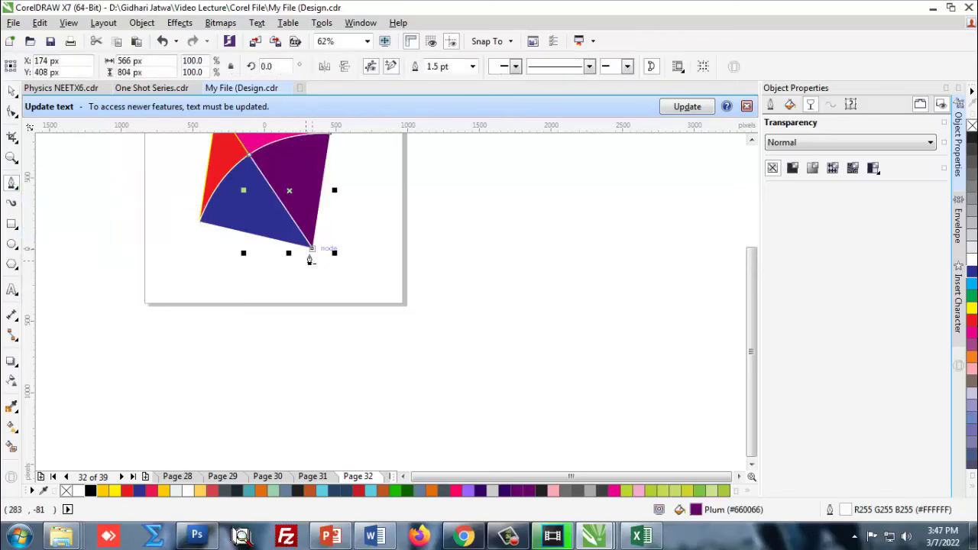
click(261, 341)
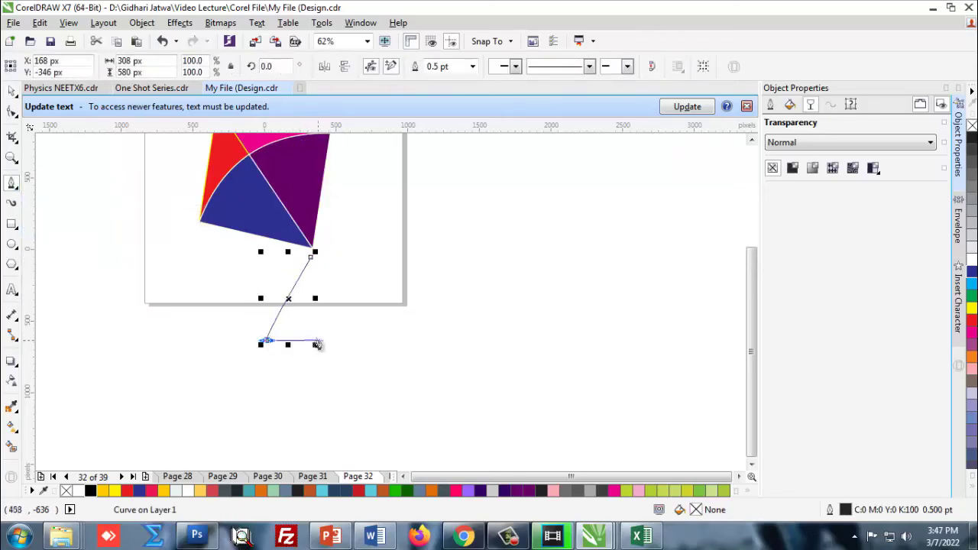
click(304, 321)
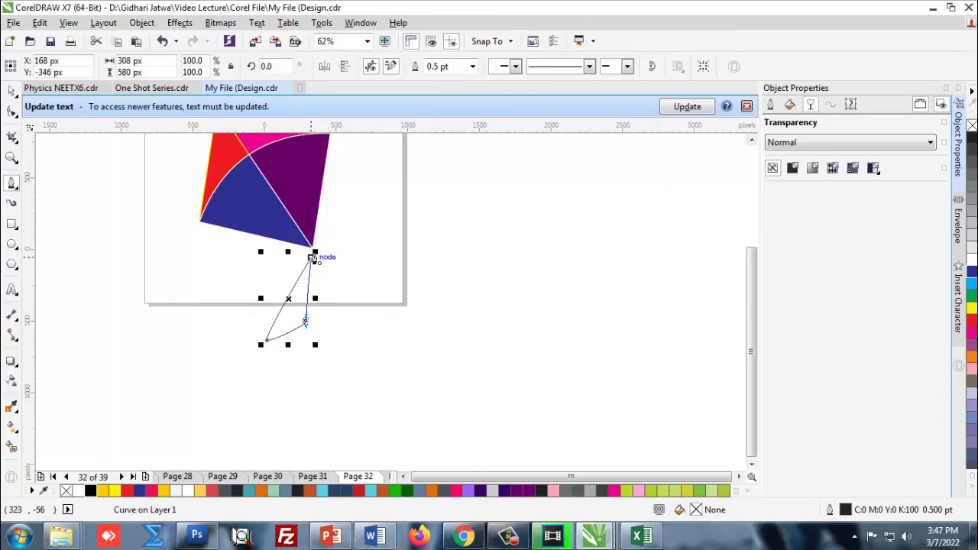
key(Escape)
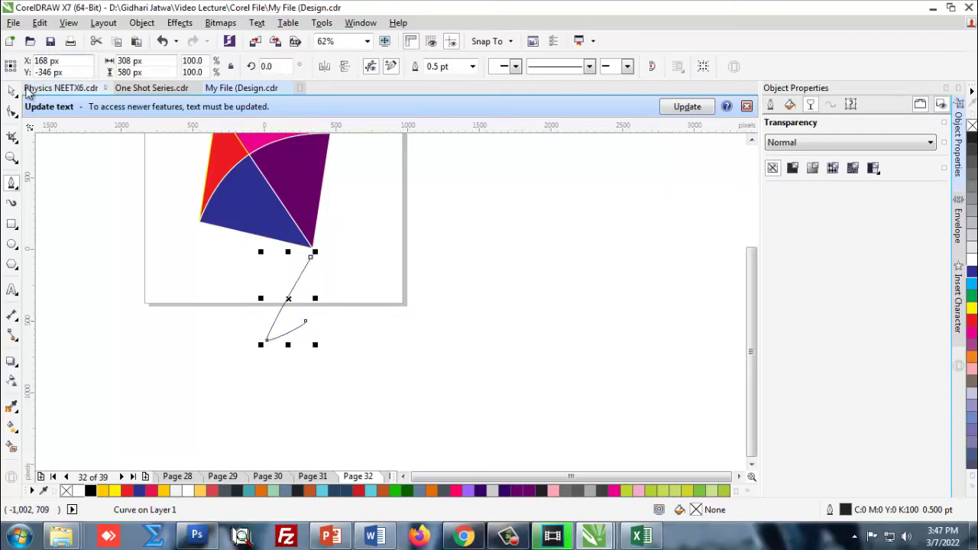
key(space)
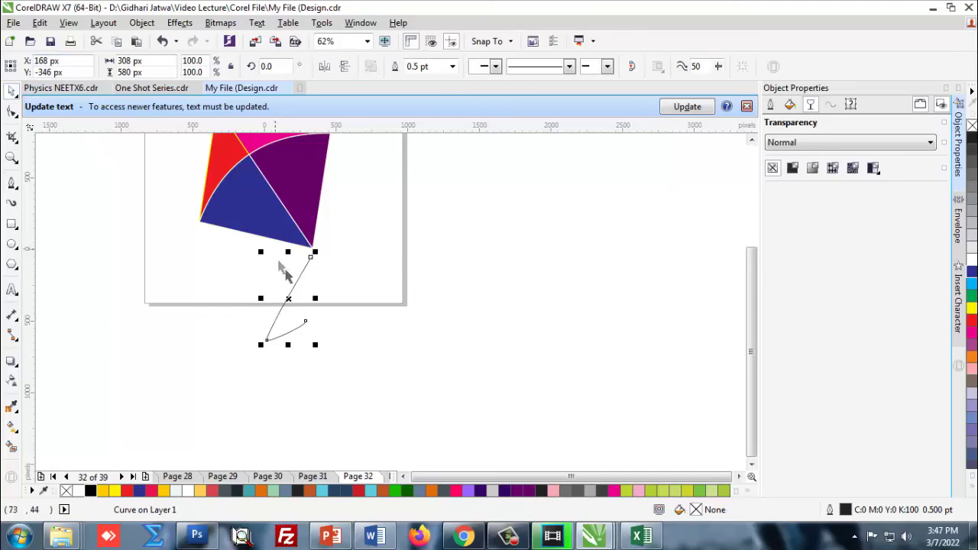
scroll(277, 262, up, 3)
scroll(338, 272, down, 3)
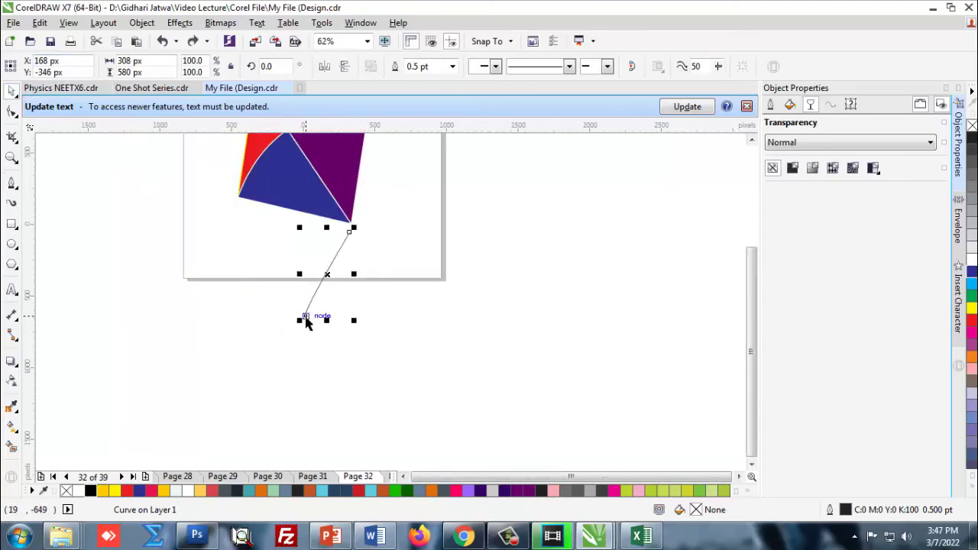
key(Delete)
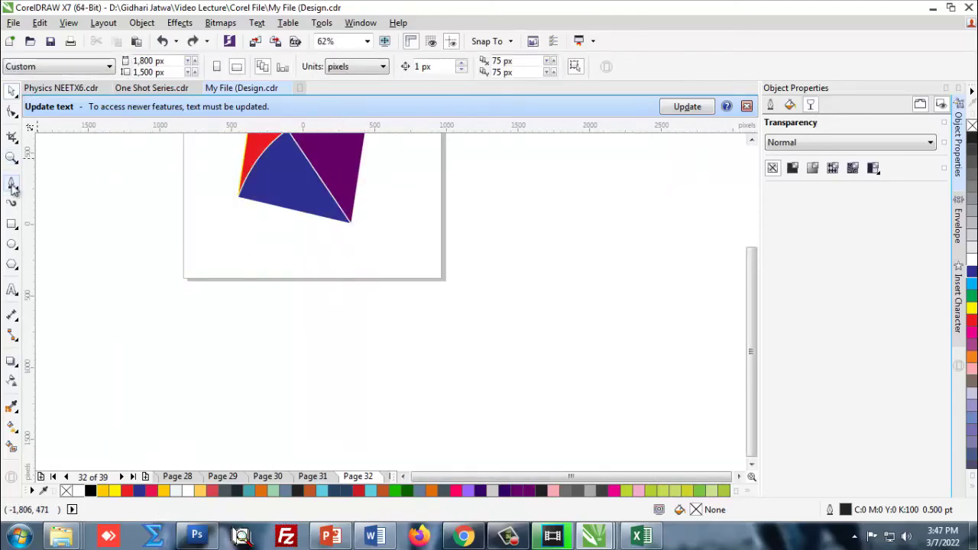
Step: Draw a closed narrow triangle about 235 px wide and 530 px high just below the kite's lowest corner
click(12, 186)
click(343, 241)
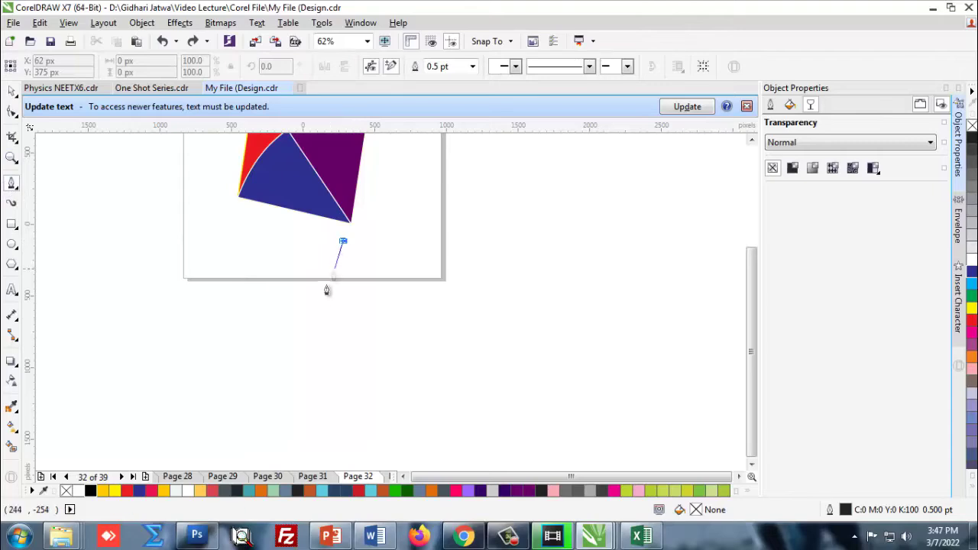
click(309, 322)
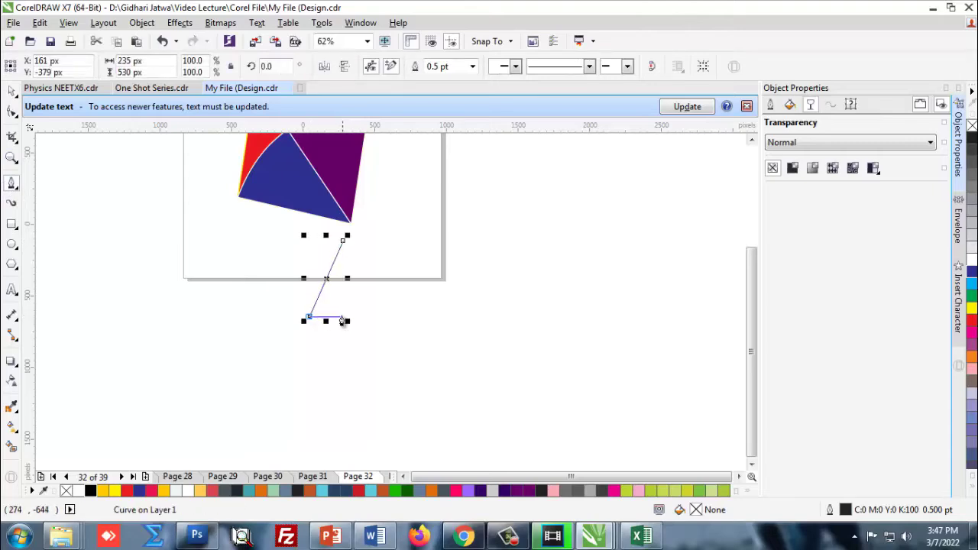
click(340, 308)
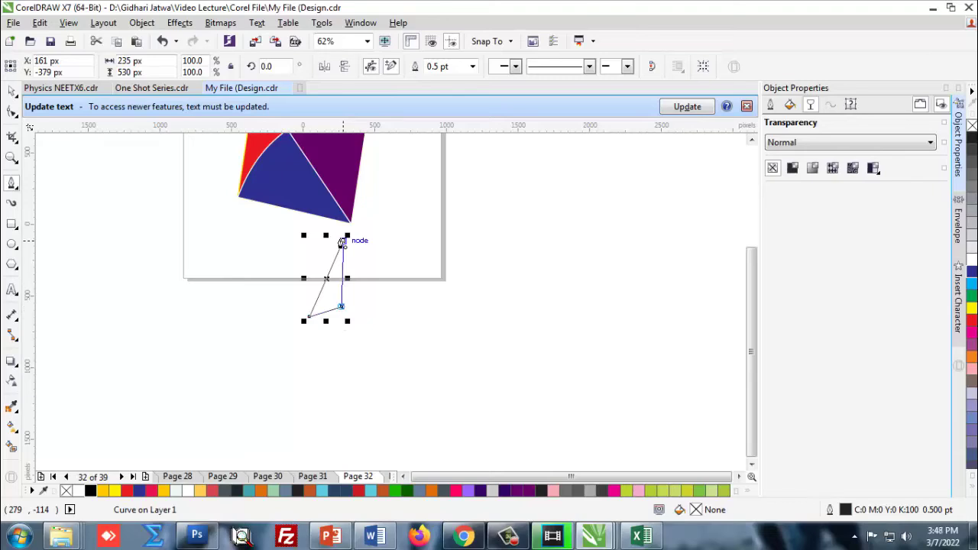
click(343, 243)
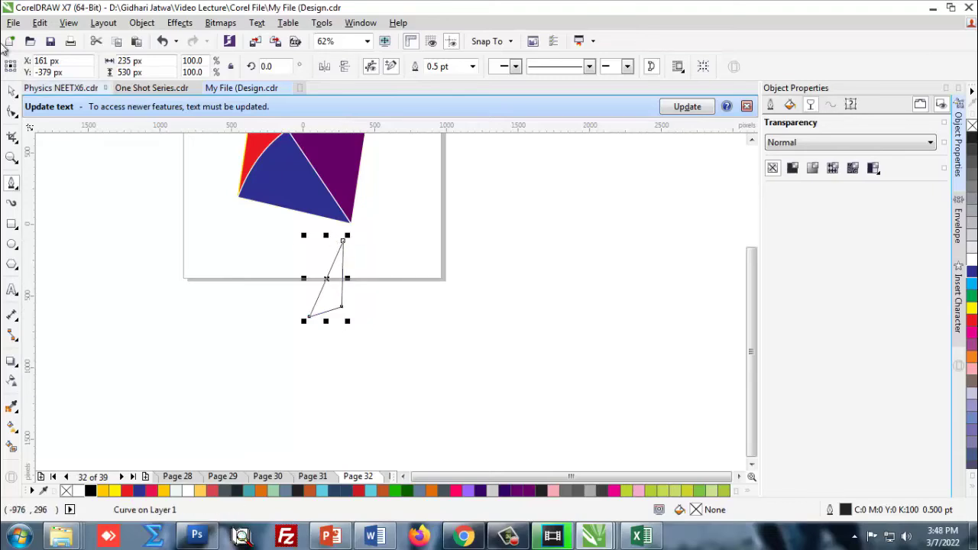
Step: Move the triangle up beneath the kite's lowest corner, centred at about X 200 px, Y -276 px
click(12, 91)
click(174, 291)
scroll(344, 256, up, 2)
click(332, 257)
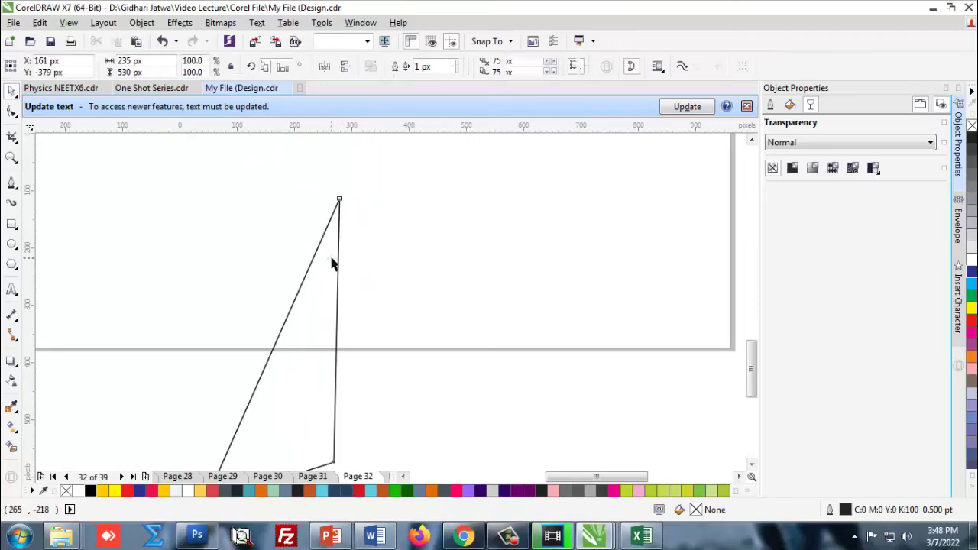
scroll(332, 246, down, 1)
drag(332, 244, 344, 213)
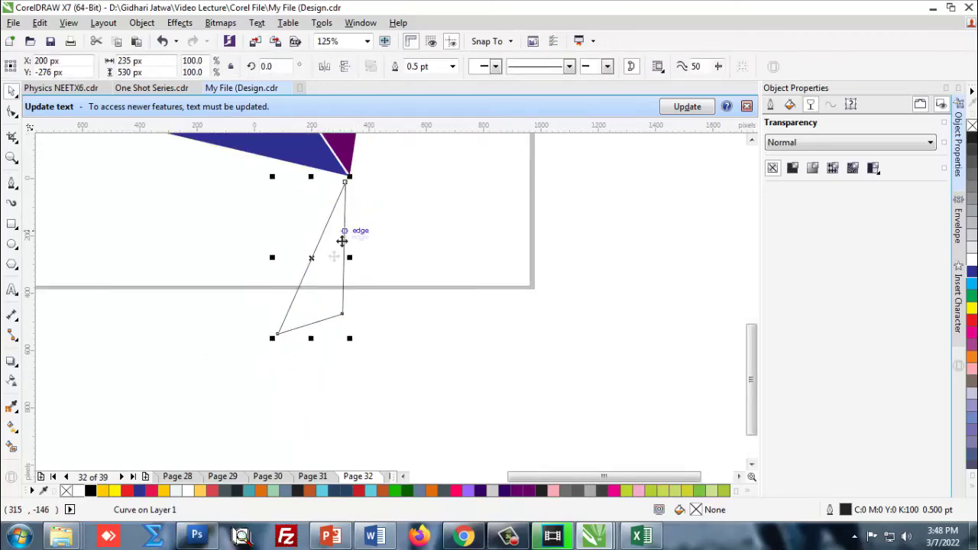
click(48, 277)
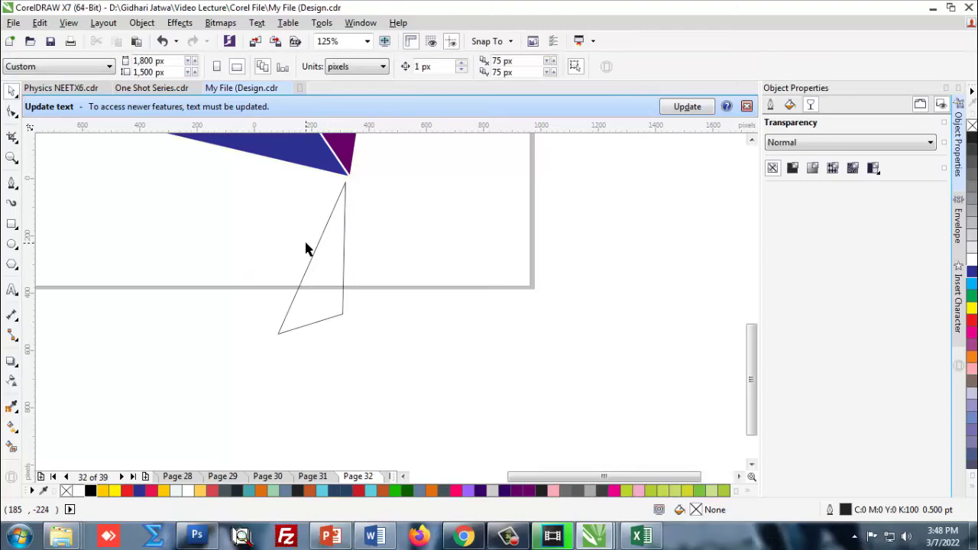
Step: Try a yellow outline on the triangle and undo it
click(328, 257)
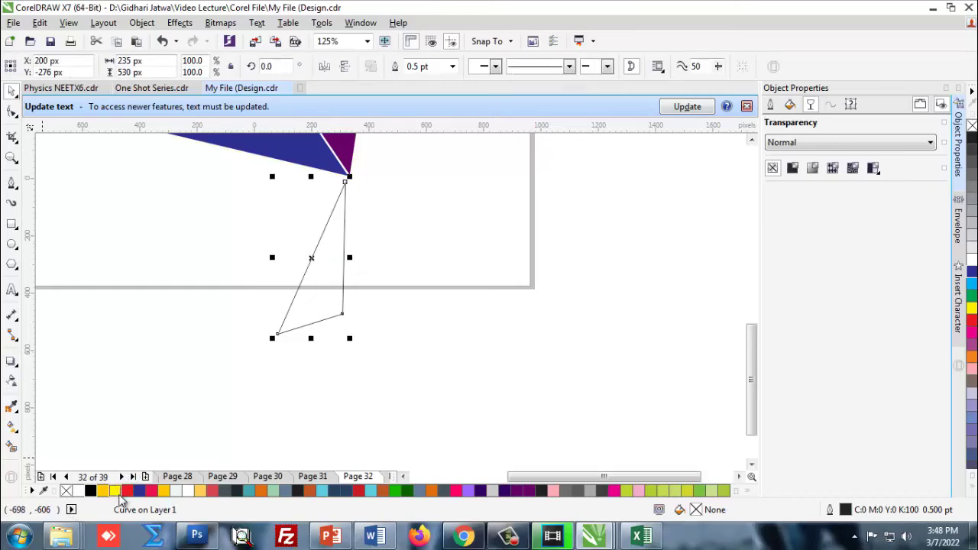
right_click(114, 492)
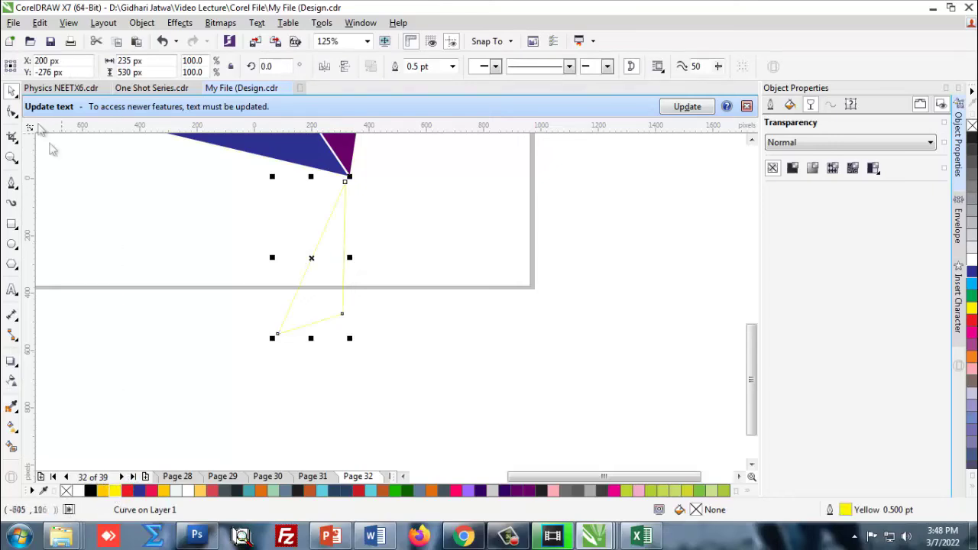
key(ctrl+z)
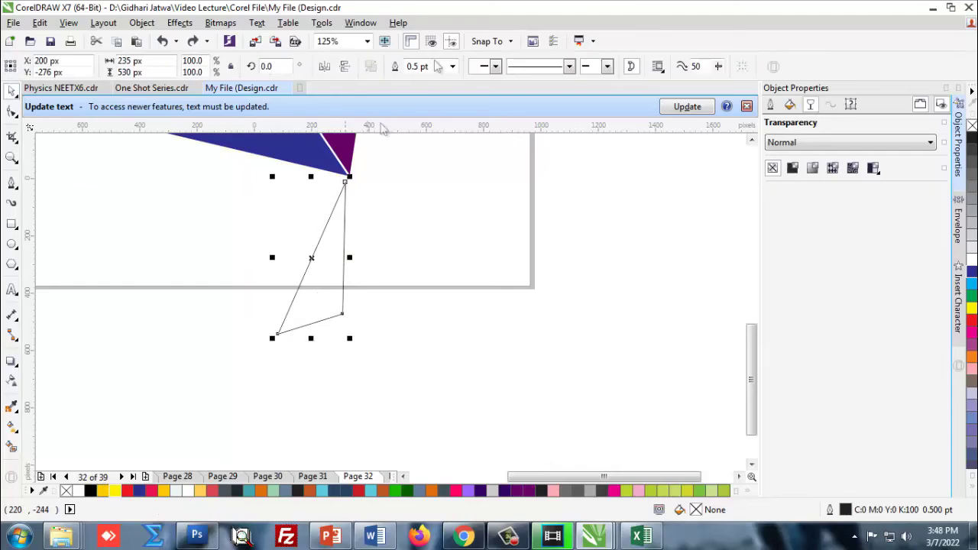
Step: Give the triangle a 1.5 pt black outline
click(452, 66)
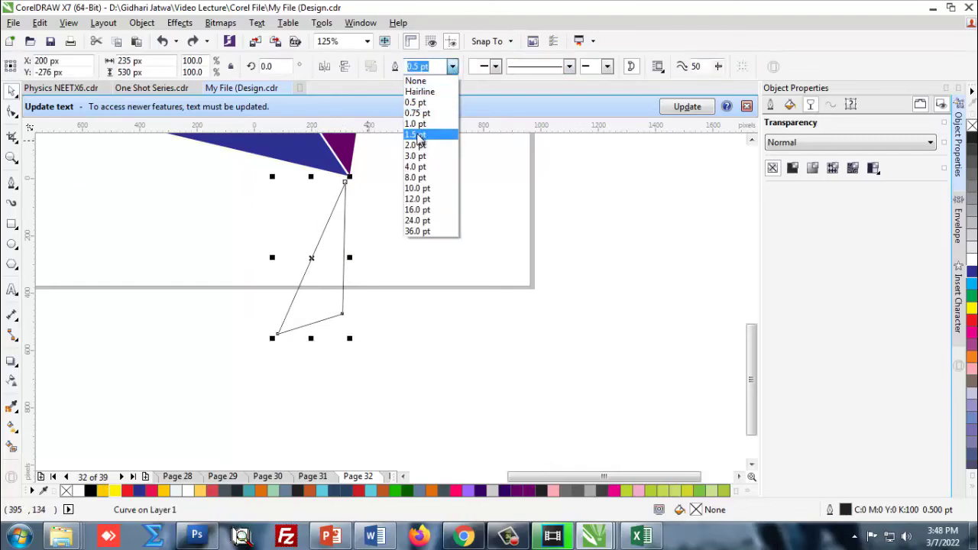
click(420, 136)
click(391, 288)
scroll(341, 171, up, 1)
click(349, 257)
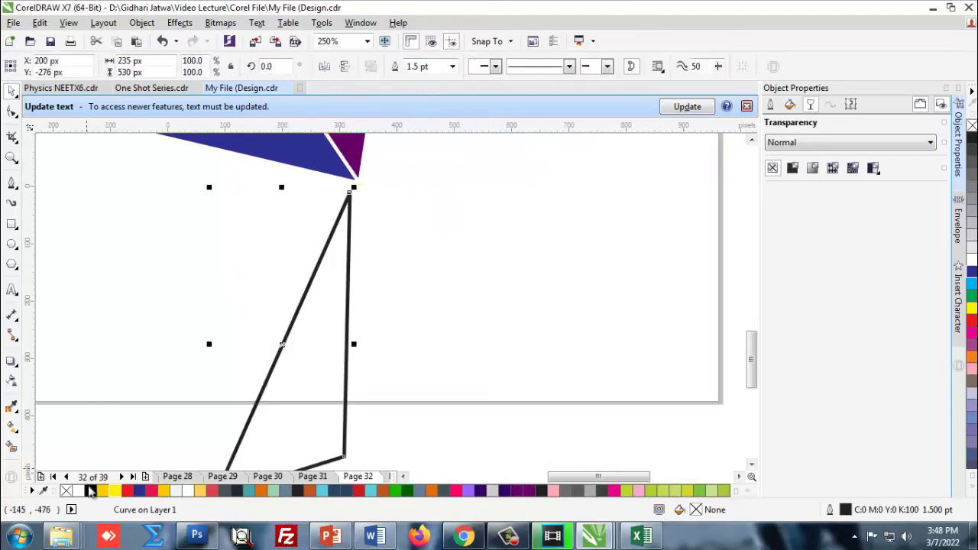
right_click(90, 491)
click(138, 323)
scroll(283, 251, down, 1)
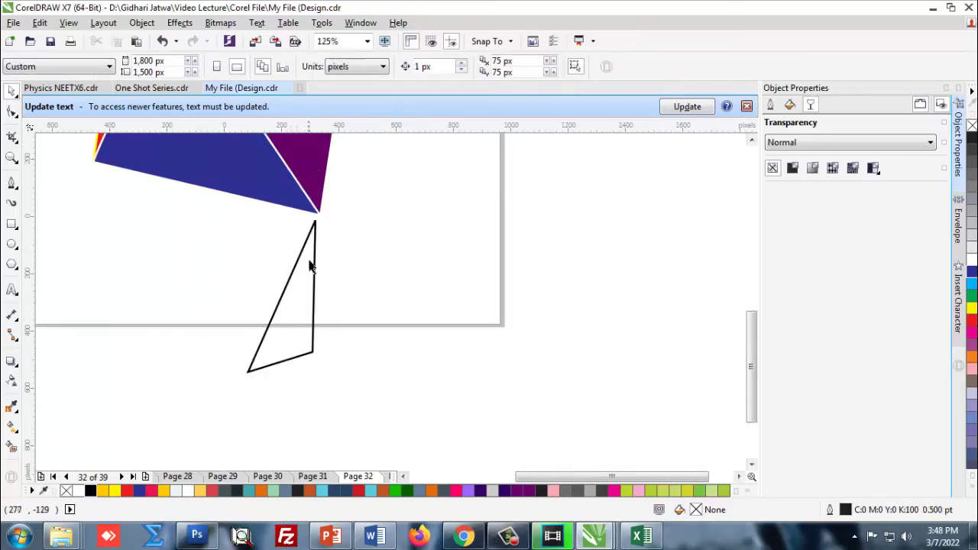
Step: Reshape the triangle into a slimmer blade by moving its lower-right node about 67 px left and 18 px up
scroll(293, 289, up, 2)
click(306, 321)
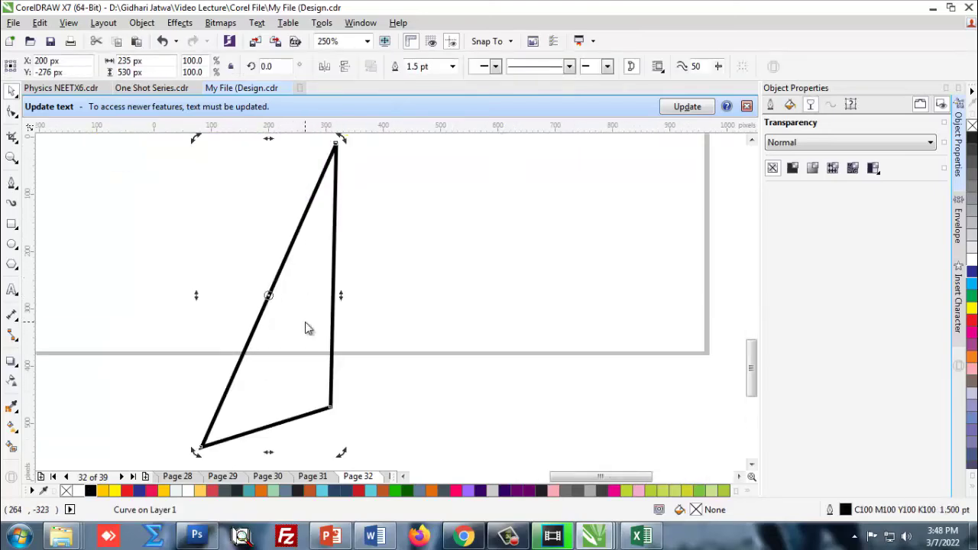
key(F10)
drag(330, 407, 293, 397)
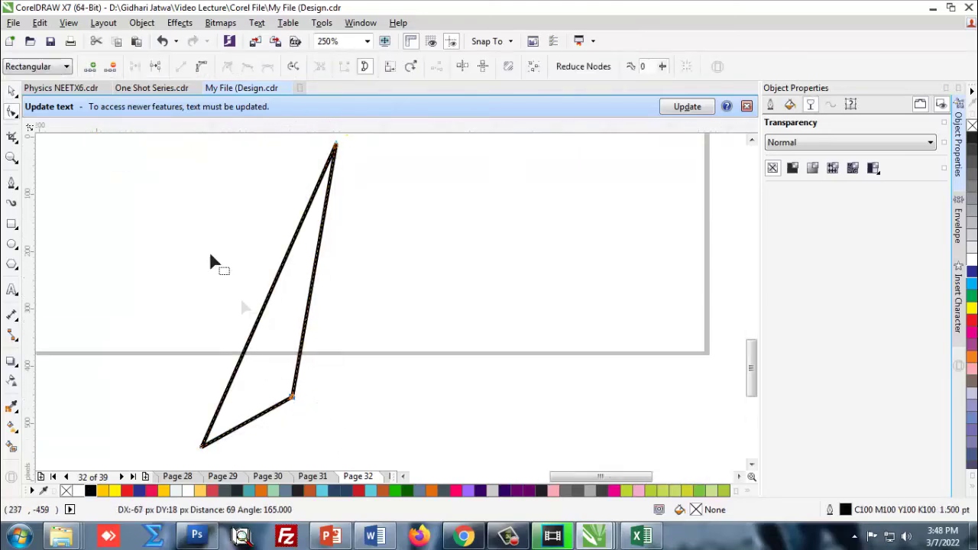
key(space)
scroll(258, 249, down, 2)
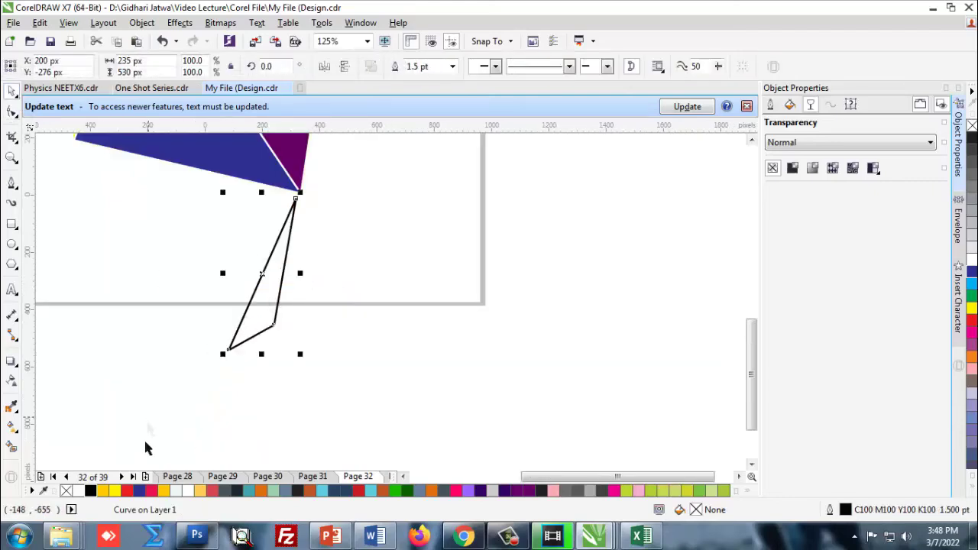
Step: Fill the slim tail triangle with black and remove its outline
click(90, 492)
click(314, 353)
click(278, 273)
right_click(66, 491)
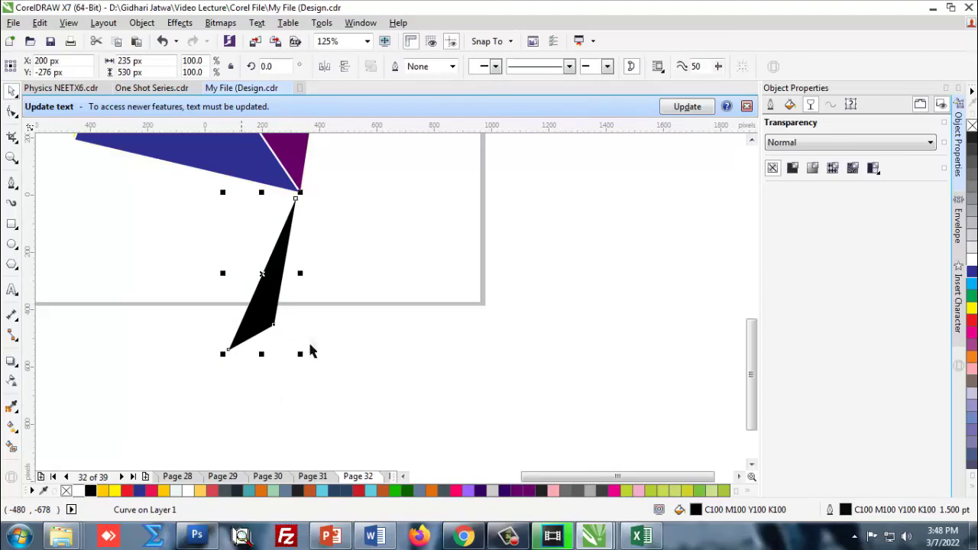
click(311, 347)
Step: Position the black tail so its tip meets the kite's lowest corner, centred at about X 211 px, Y -244 px
scroll(294, 175, up, 2)
drag(281, 336, 316, 256)
scroll(332, 229, up, 4)
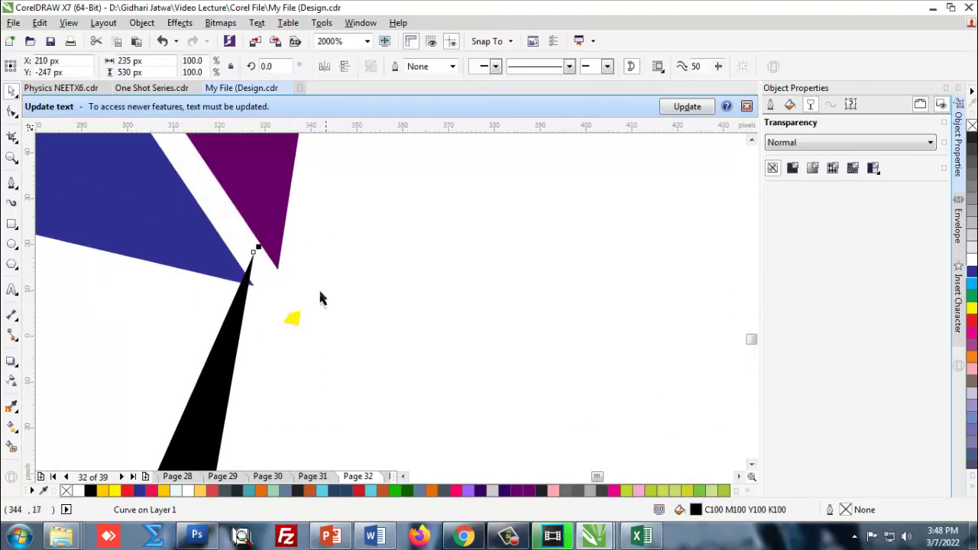
drag(369, 287, 306, 310)
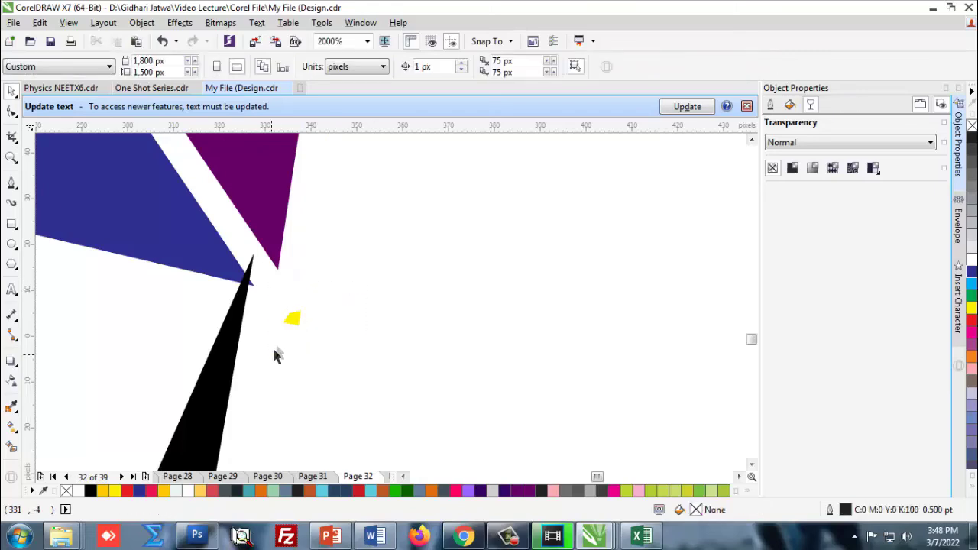
scroll(312, 284, down, 2)
mouse_move(267, 337)
mouse_down()
mouse_move(280, 327)
mouse_move(269, 329)
mouse_up()
scroll(320, 256, down, 3)
click(339, 326)
scroll(332, 277, down, 1)
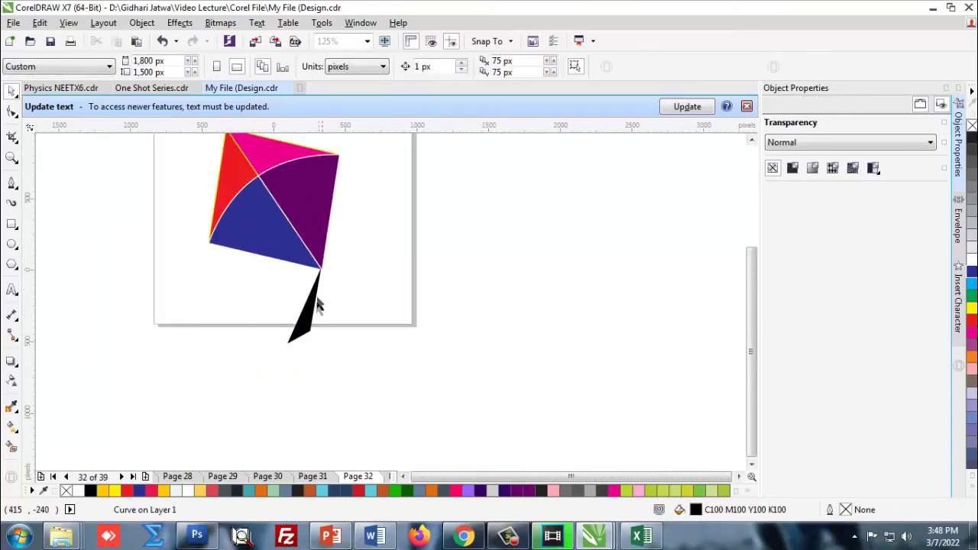
Step: Create a copy of the black tail scaled to about 59.9% inside it and fill the copy yellow
scroll(316, 308, up, 1)
click(311, 318)
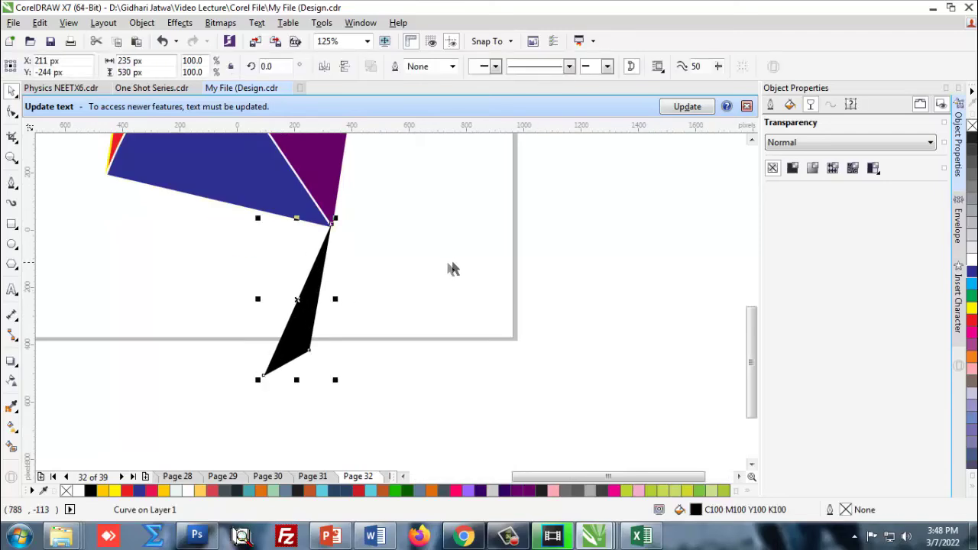
scroll(327, 329, up, 2)
drag(338, 436, 271, 298)
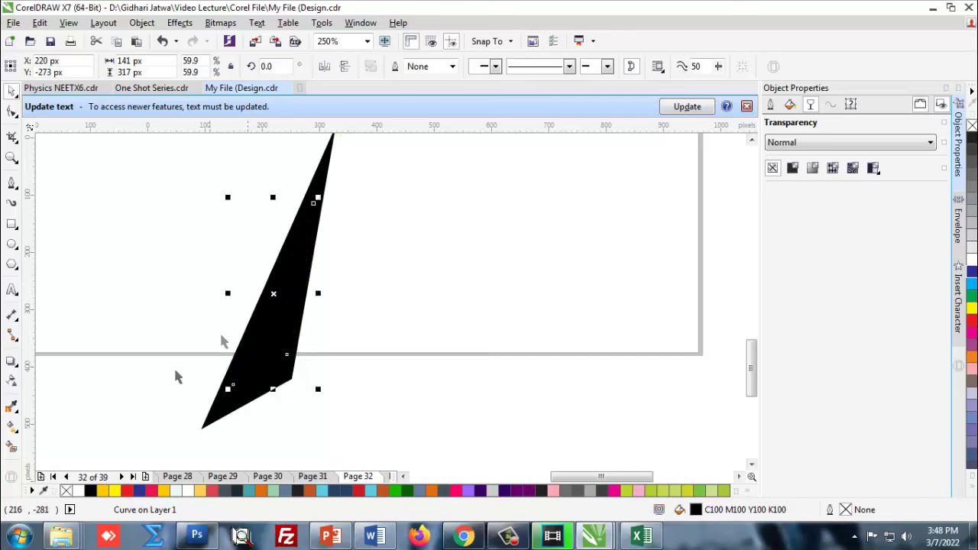
click(114, 491)
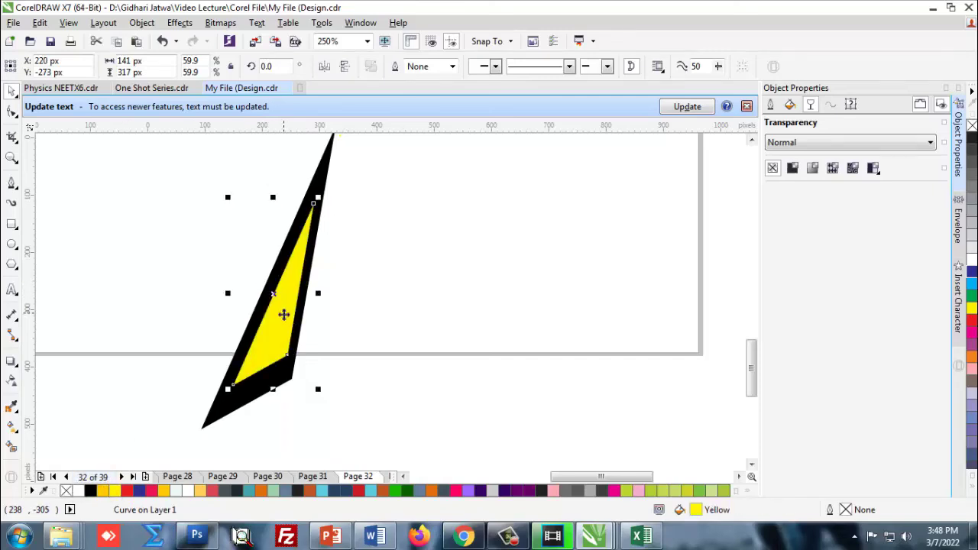
Step: Shrink the yellow inner triangle further and shift it towards the upper part of the black tail
drag(317, 389, 306, 364)
drag(271, 294, 281, 276)
click(370, 288)
Step: Group the black tail with its yellow inner triangle
scroll(310, 238, down, 1)
drag(369, 193, 363, 197)
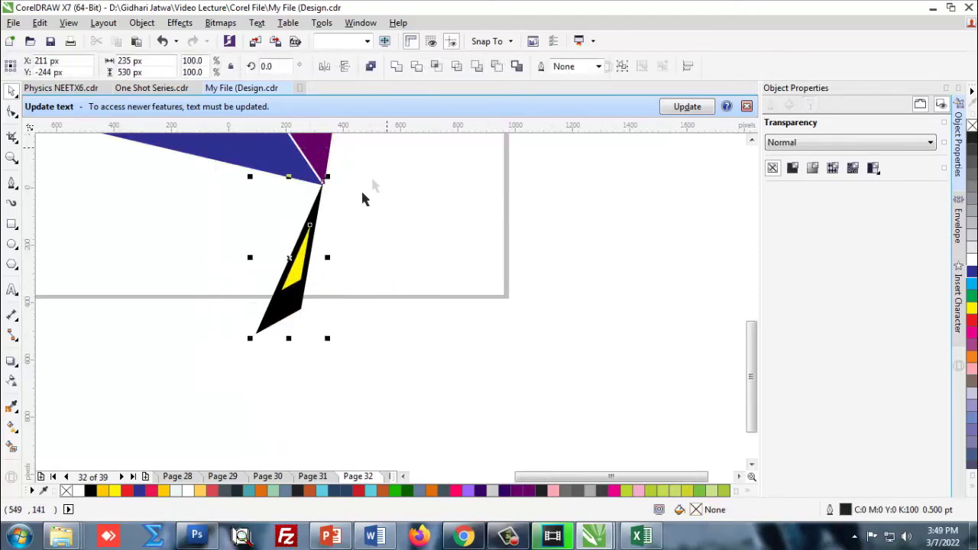
key(ctrl+g)
Step: Create a rotated copy of the tail group about the kite's lowest corner and repeat it once for three tails
click(297, 258)
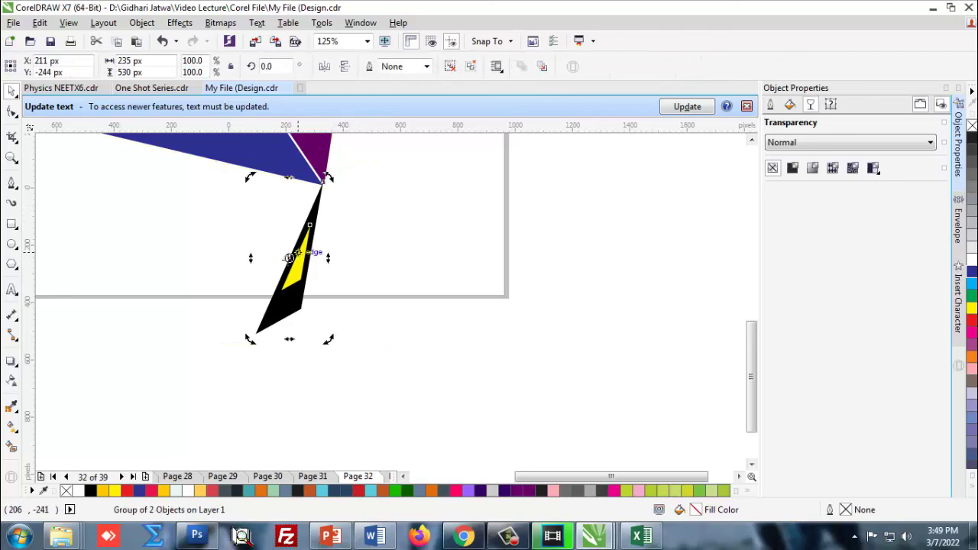
drag(316, 196, 321, 178)
scroll(332, 324, down, 1)
drag(330, 329, 398, 288)
key(ctrl+r)
key(Escape)
scroll(336, 298, down, 1)
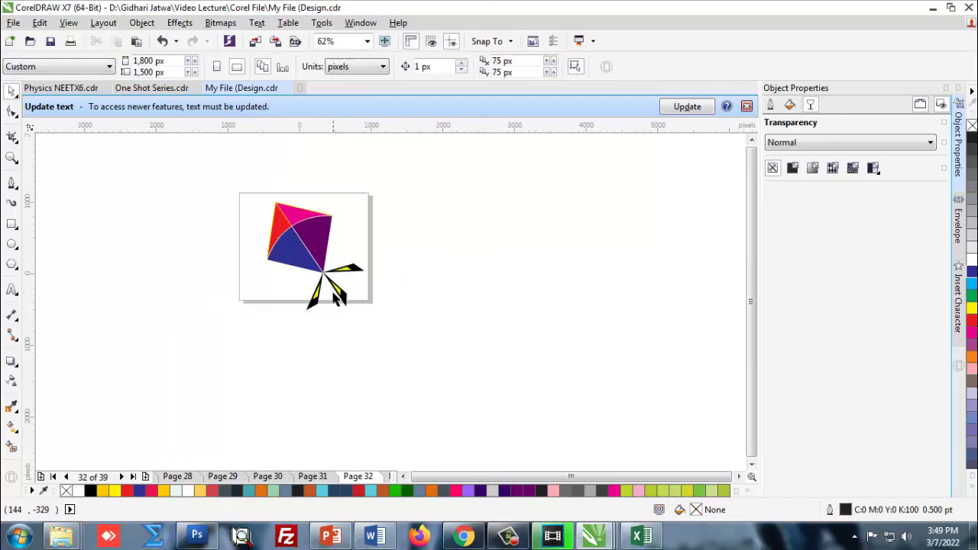
Step: Move the whole kite with its three tails onto the page, centred at about X 43 px, Y 268 px
drag(219, 160, 437, 375)
scroll(299, 252, up, 1)
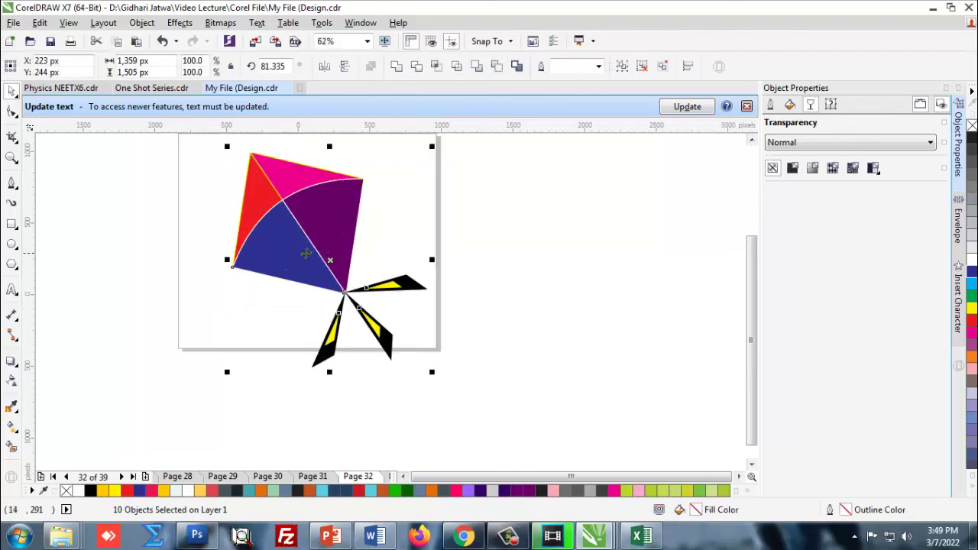
scroll(325, 221, down, 1)
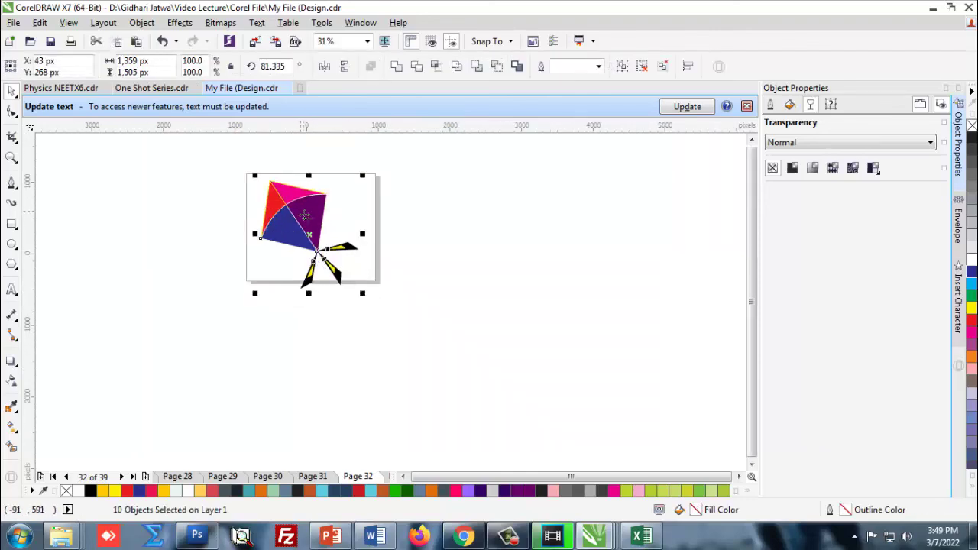